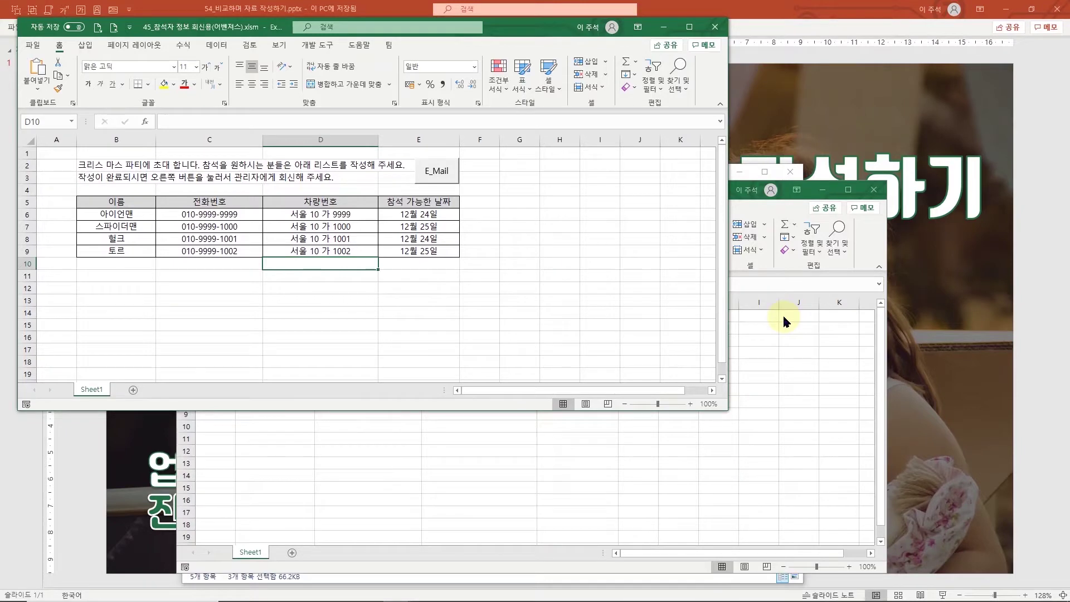
# - Switch back and forth between the DC and 어벤져스 workbooks to compare their attendee lists
pyautogui.click(774, 363)
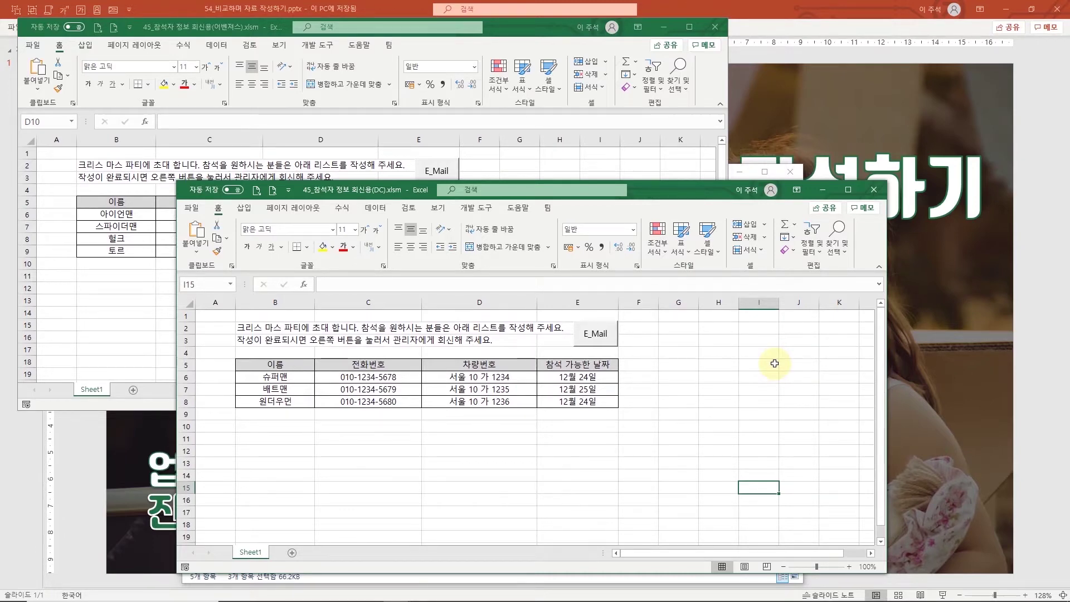
pyautogui.click(544, 31)
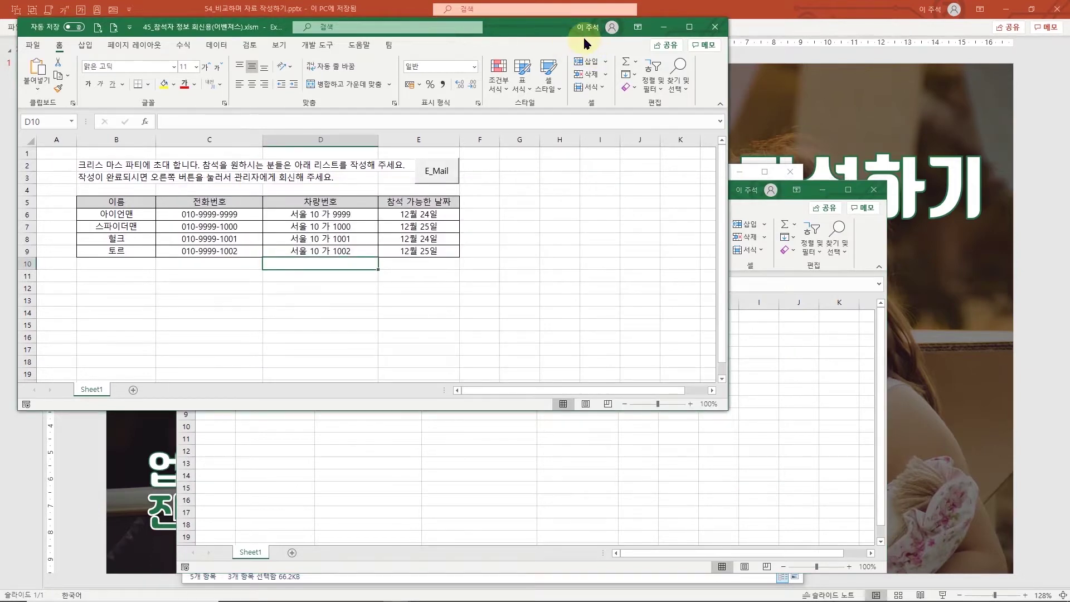
pyautogui.hotkey('alt', 'Tab')
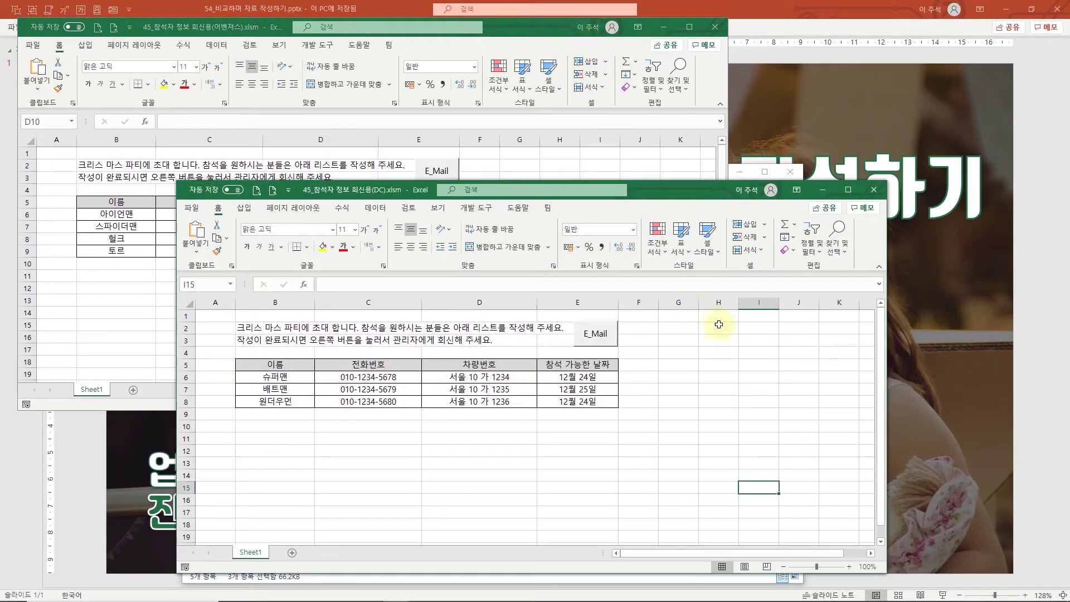
pyautogui.hotkey('alt', 'Tab')
pyautogui.hotkey('alt', 'Tab')
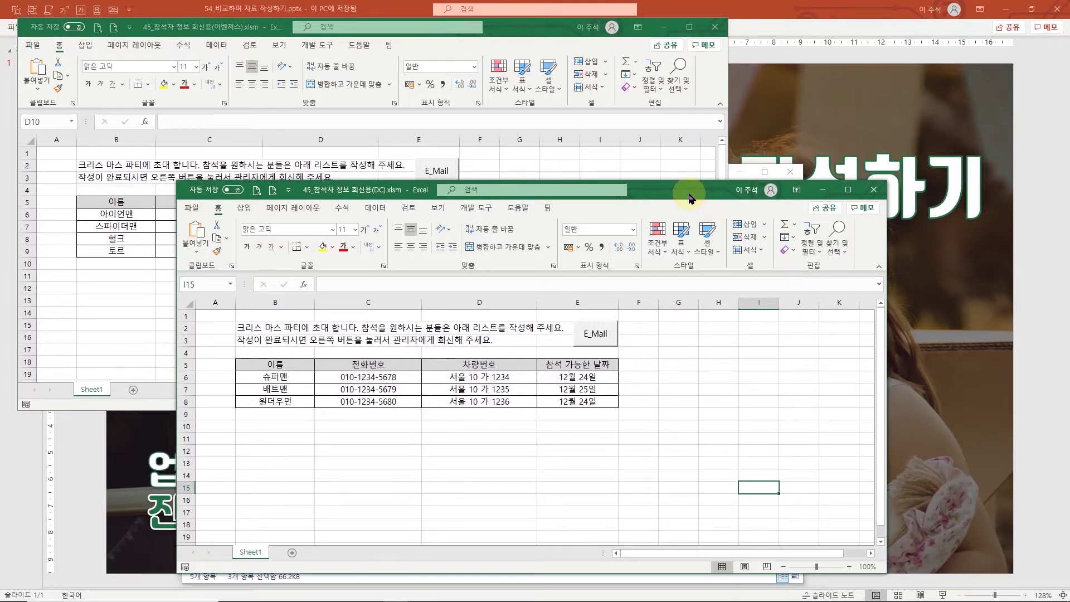
# - Snap the DC workbook to the right half of the screen and the 어벤져스 workbook to the left half
pyautogui.press('super+Right')
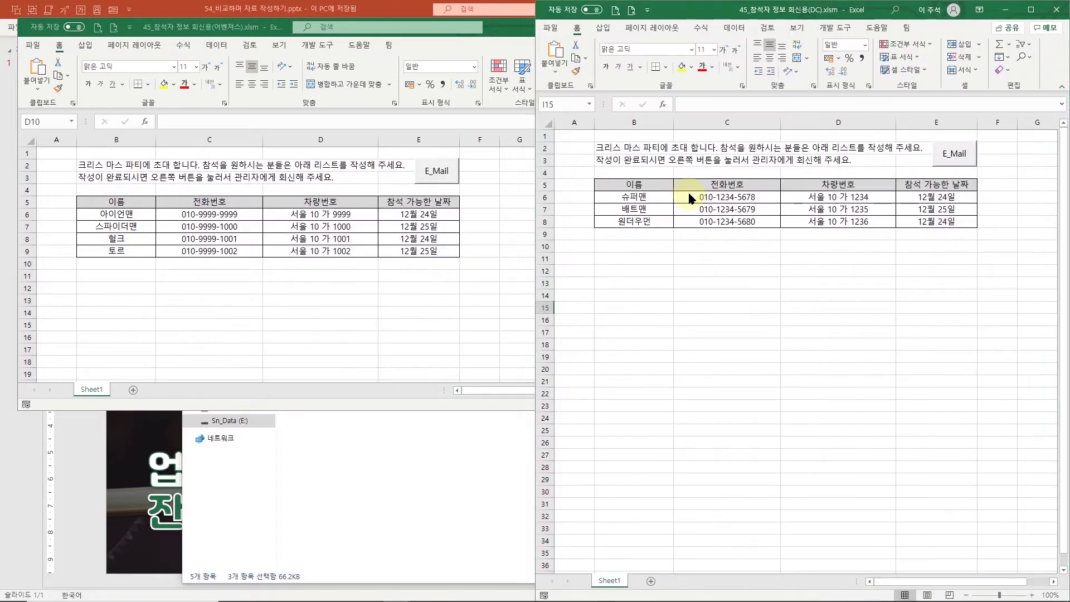
pyautogui.click(322, 185)
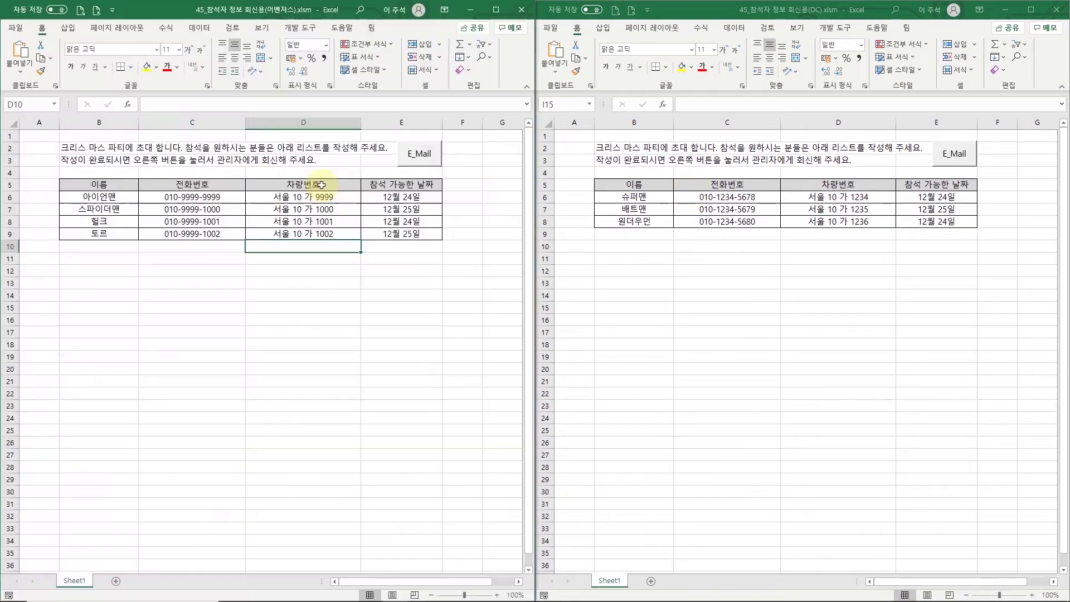
pyautogui.press('super+Down')
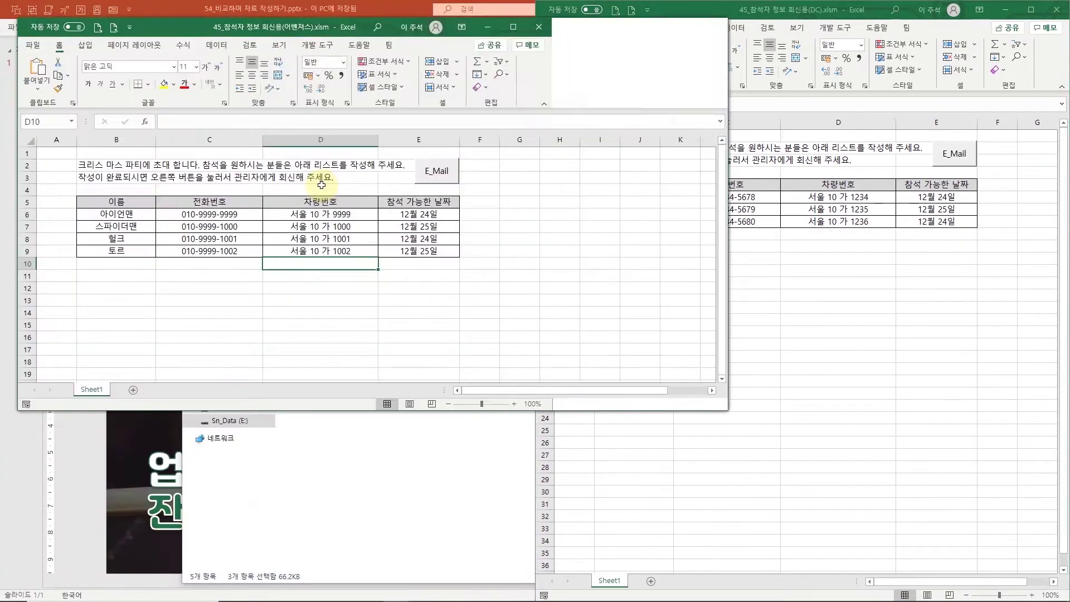
pyautogui.press('super+Left')
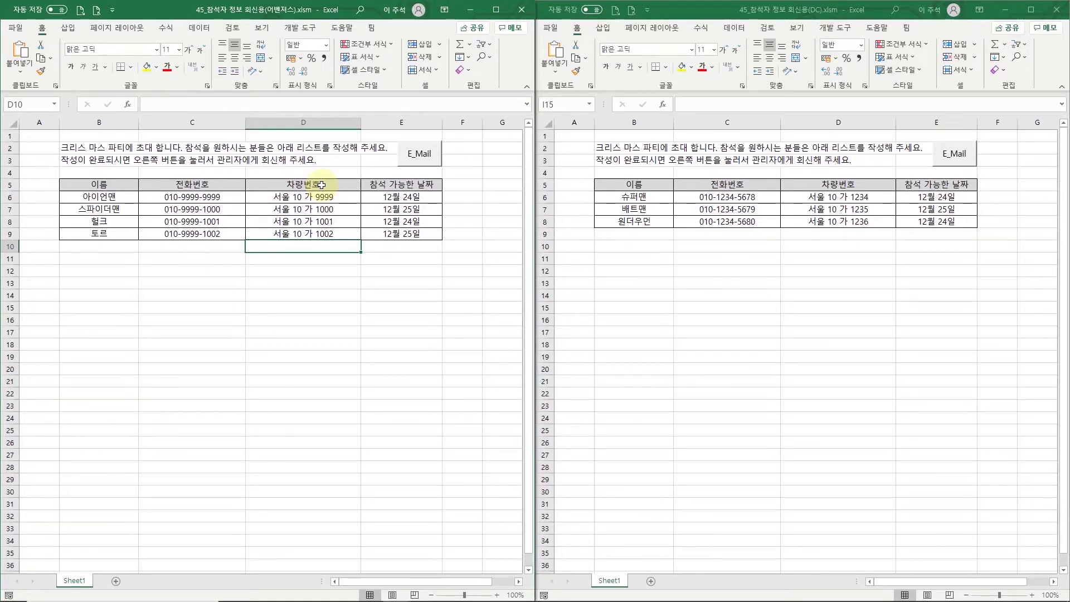
# - Stack the two workbooks at half height and full screen width, with DC above and 어벤져스 below
pyautogui.press('super+Down')
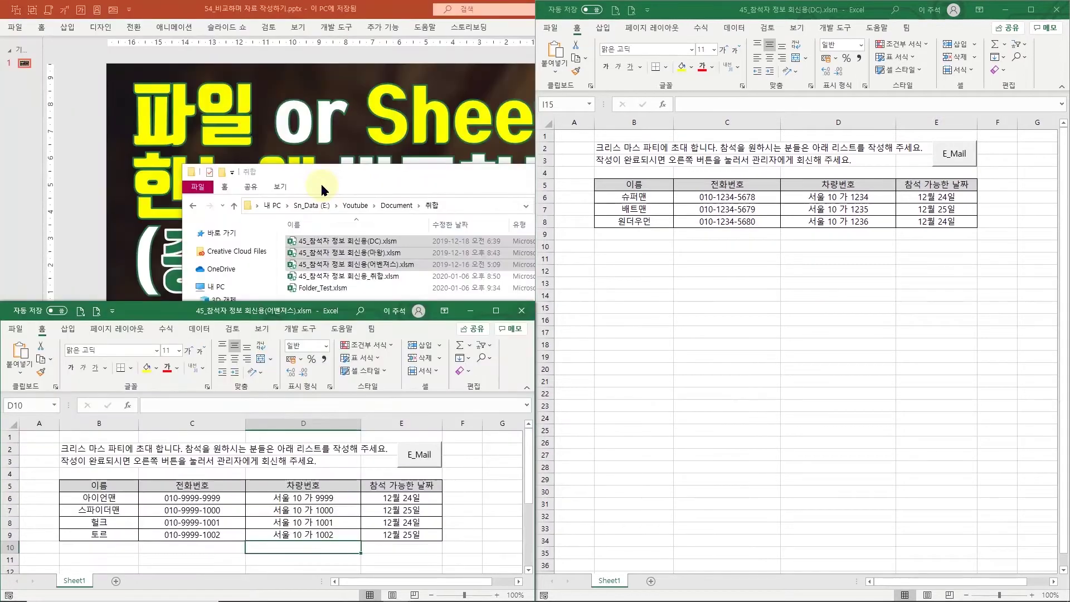
pyautogui.hotkey('alt', 'Tab')
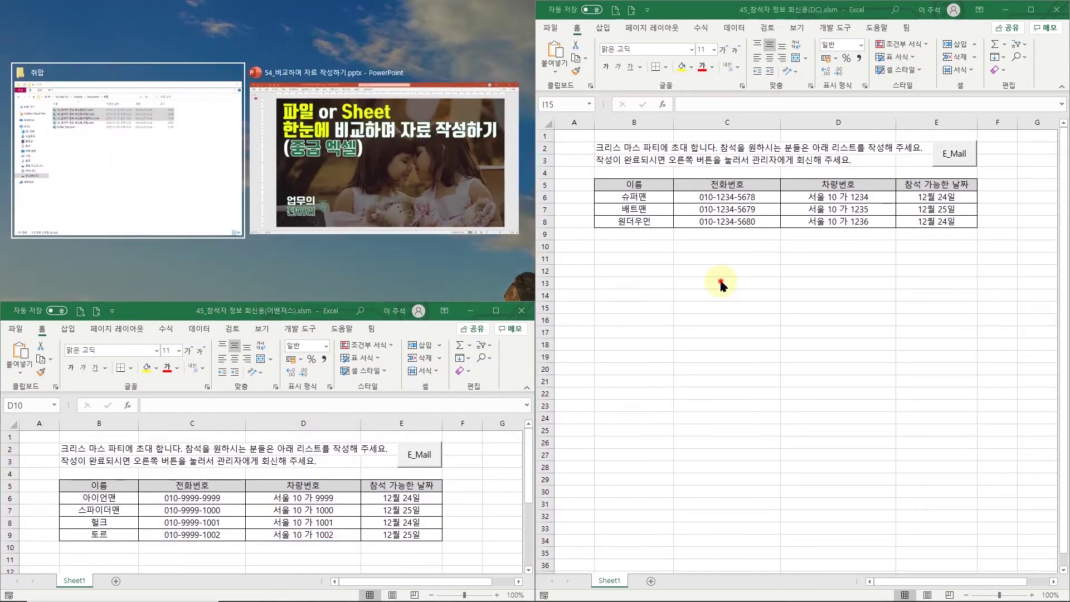
pyautogui.press('super+Up')
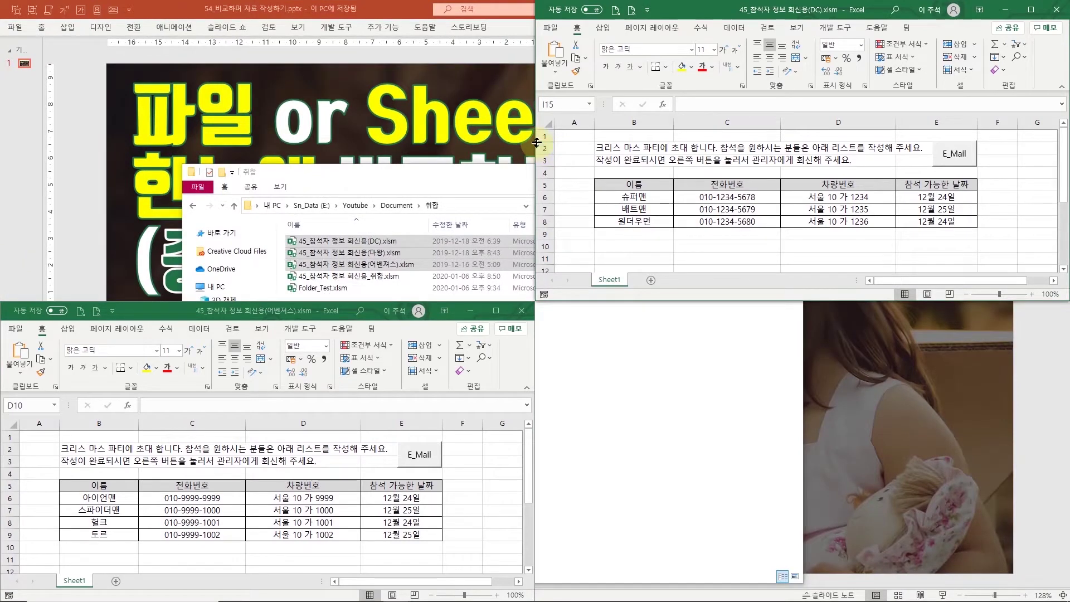
pyautogui.moveTo(533, 146); pyautogui.dragTo(4, 108)
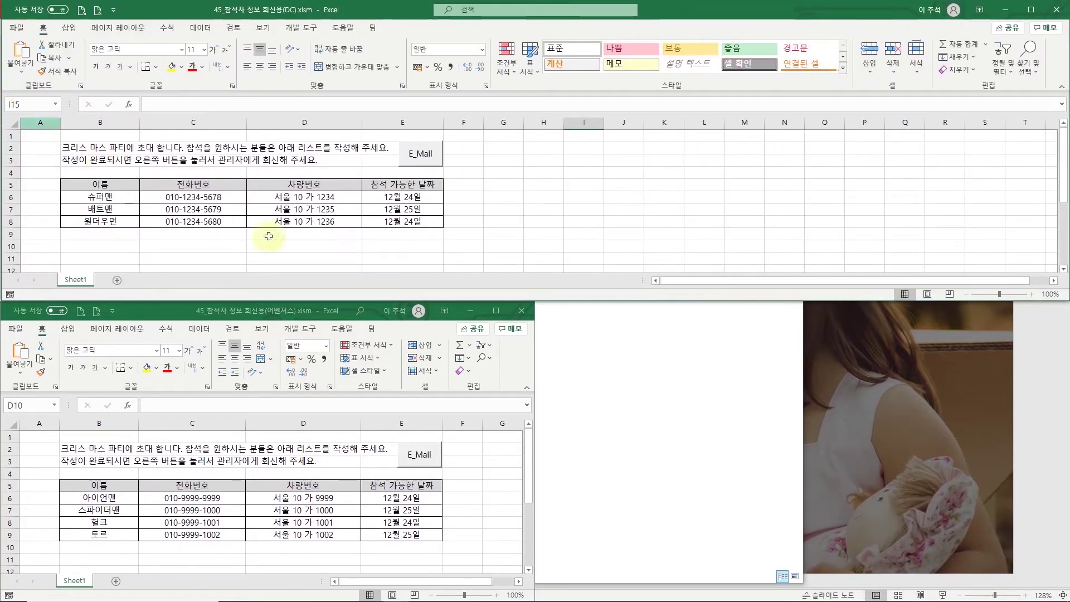
pyautogui.moveTo(535, 369); pyautogui.dragTo(956, 380)
pyautogui.moveTo(1055, 384); pyautogui.dragTo(1068, 383)
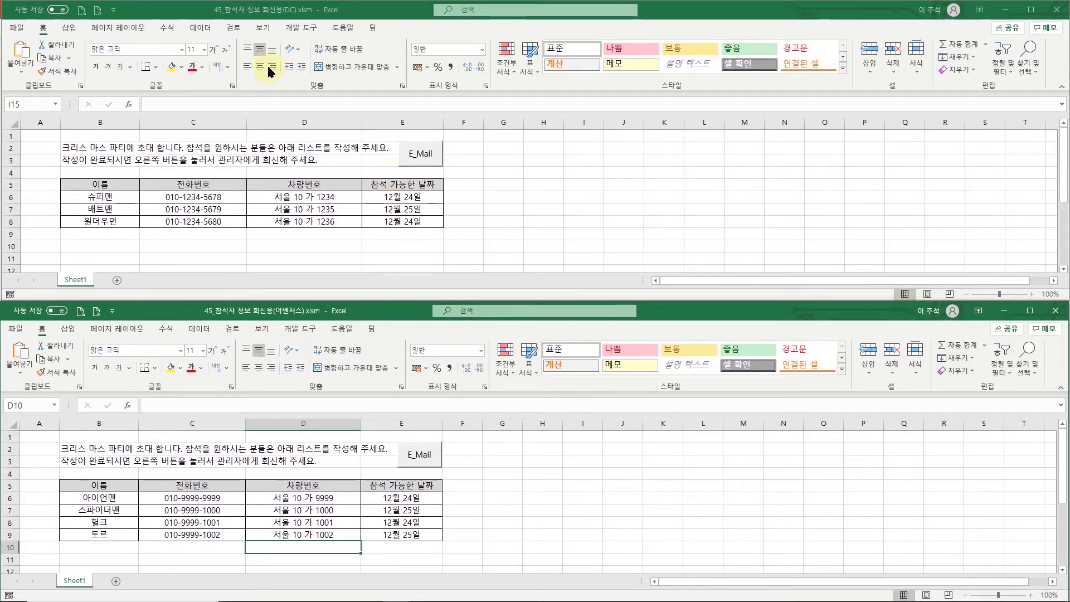
# - Arrange all open workbook windows from the DC workbook with the horizontal (가로) option
pyautogui.click(264, 27)
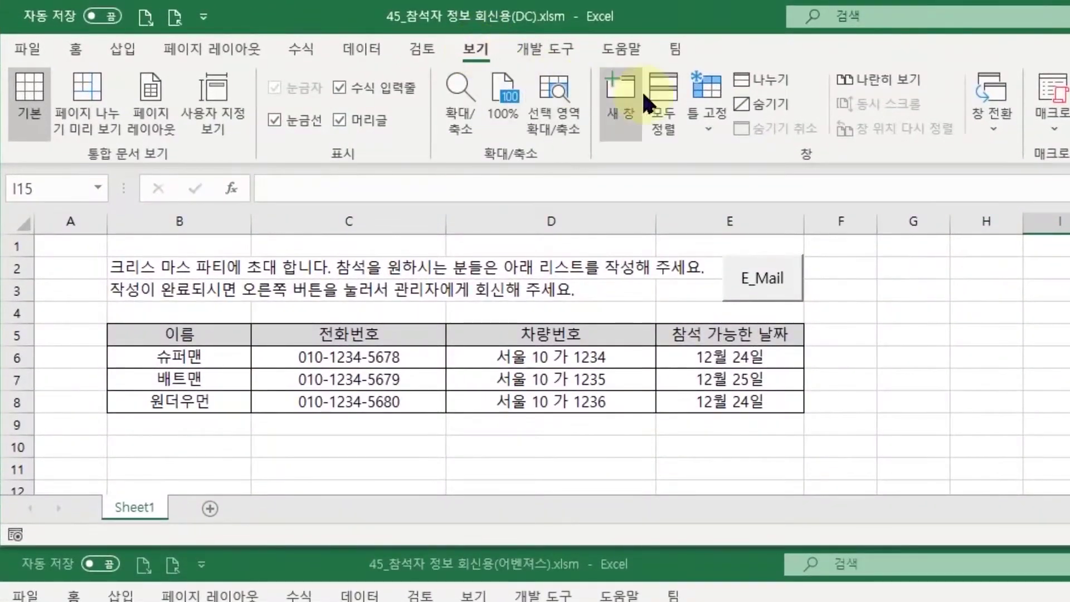
pyautogui.click(671, 110)
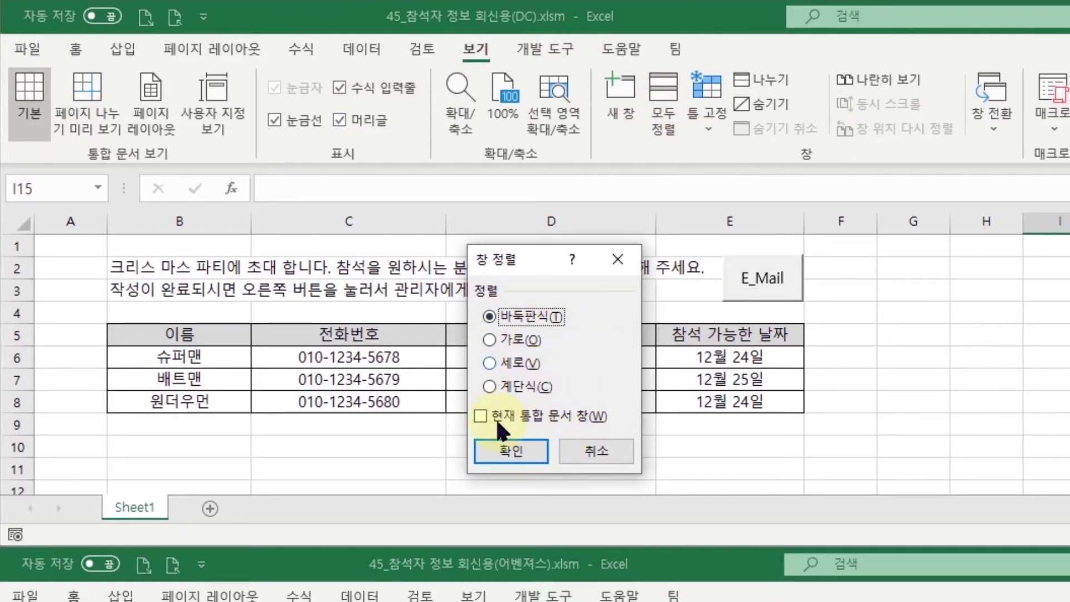
pyautogui.click(506, 338)
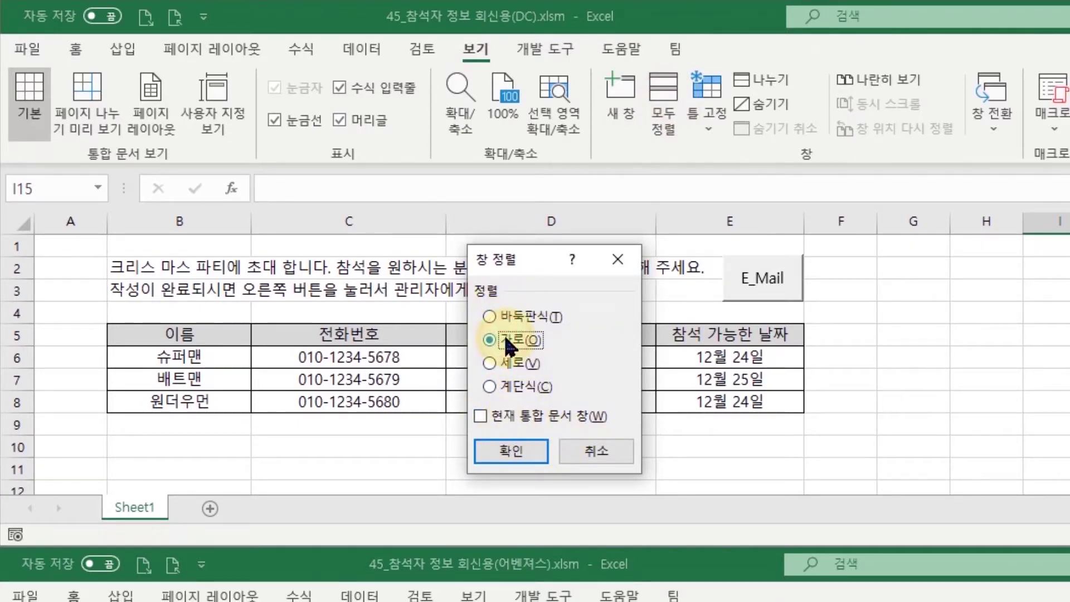
pyautogui.click(516, 446)
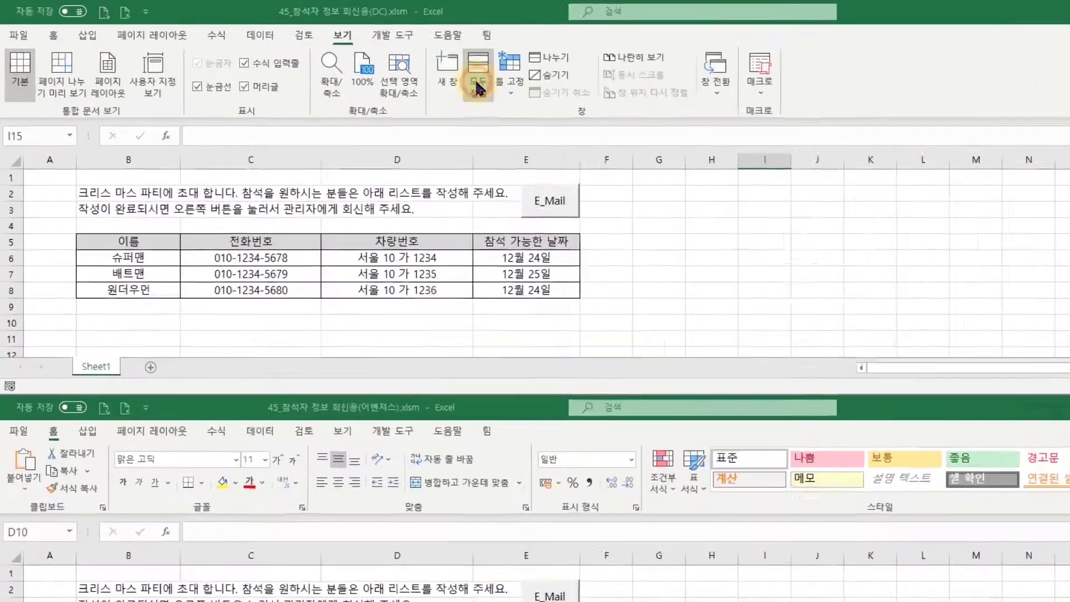
# - Rearrange the DC and 어벤져스 windows side by side with the vertical (세로) arrangement option
pyautogui.click(364, 65)
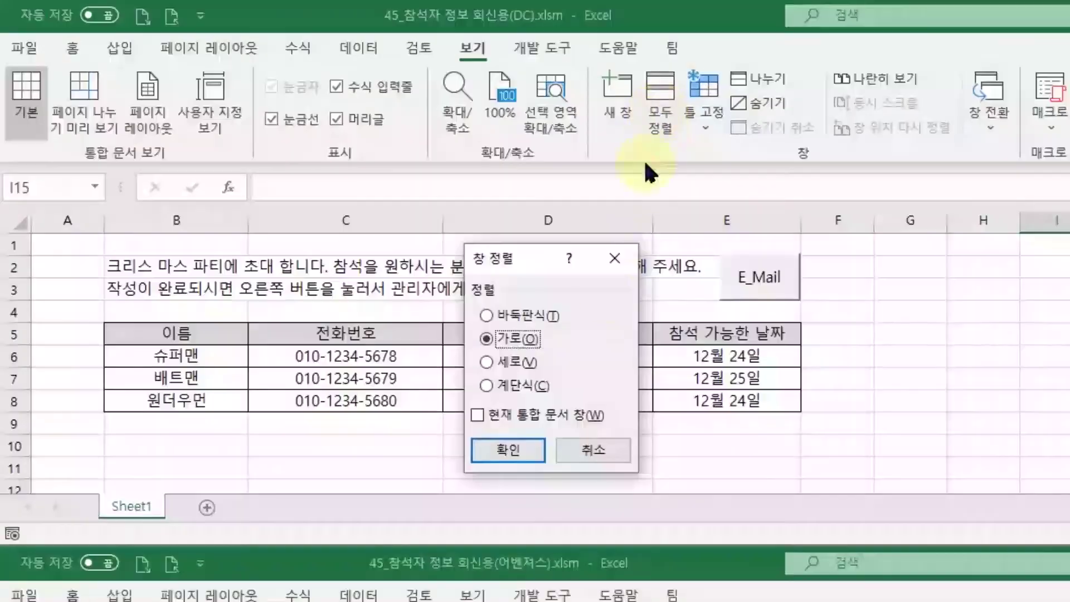
pyautogui.click(508, 363)
pyautogui.click(527, 457)
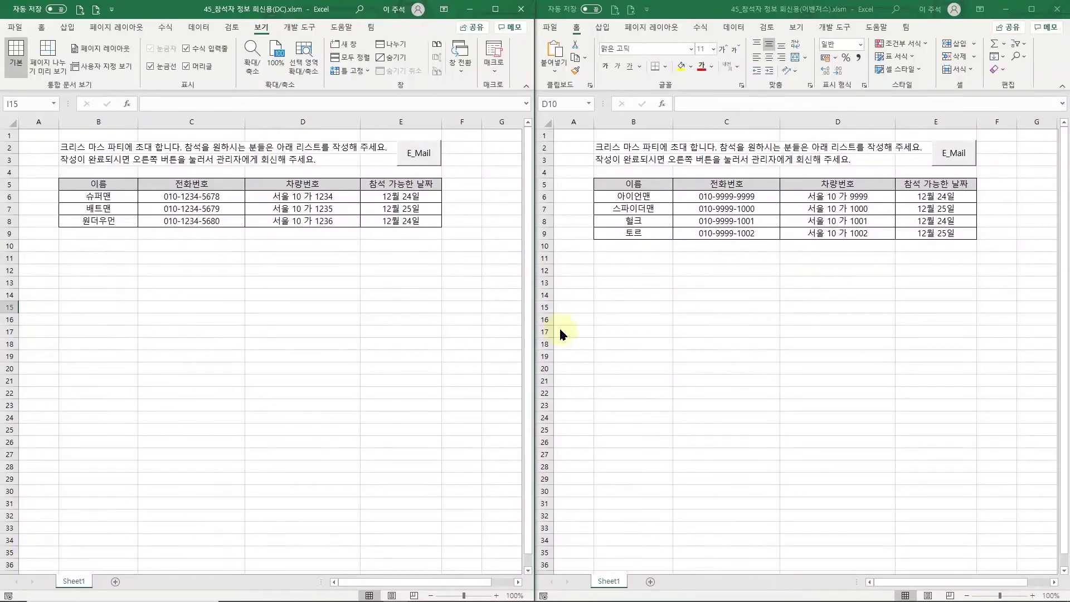
# - Bring up the 마왕 workbook and arrange all three workbook windows with the horizontal (가로) option
pyautogui.hotkey('alt', 'Tab')
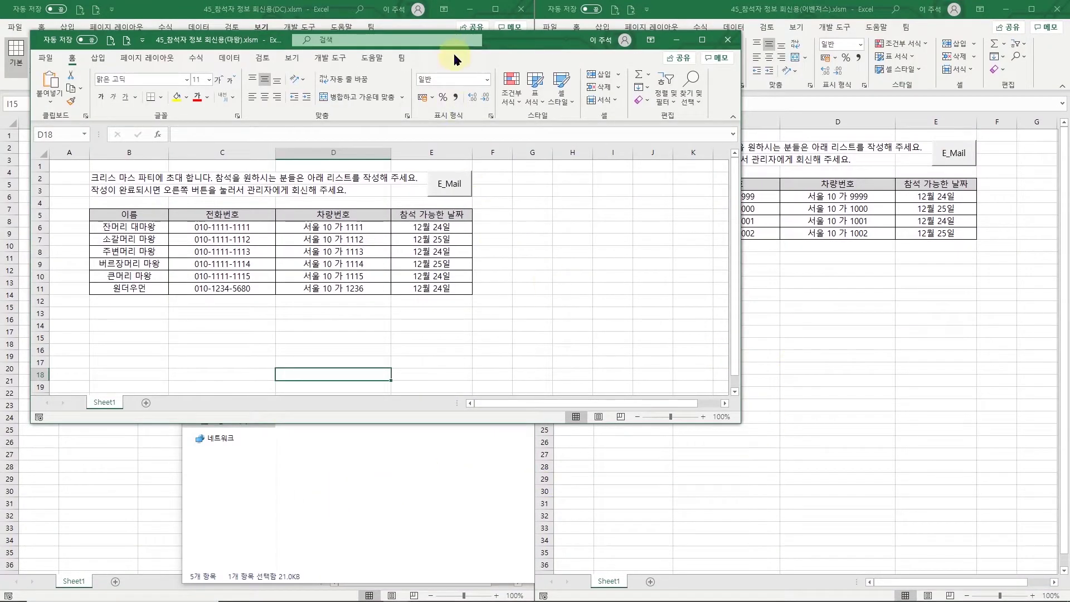
pyautogui.click(292, 57)
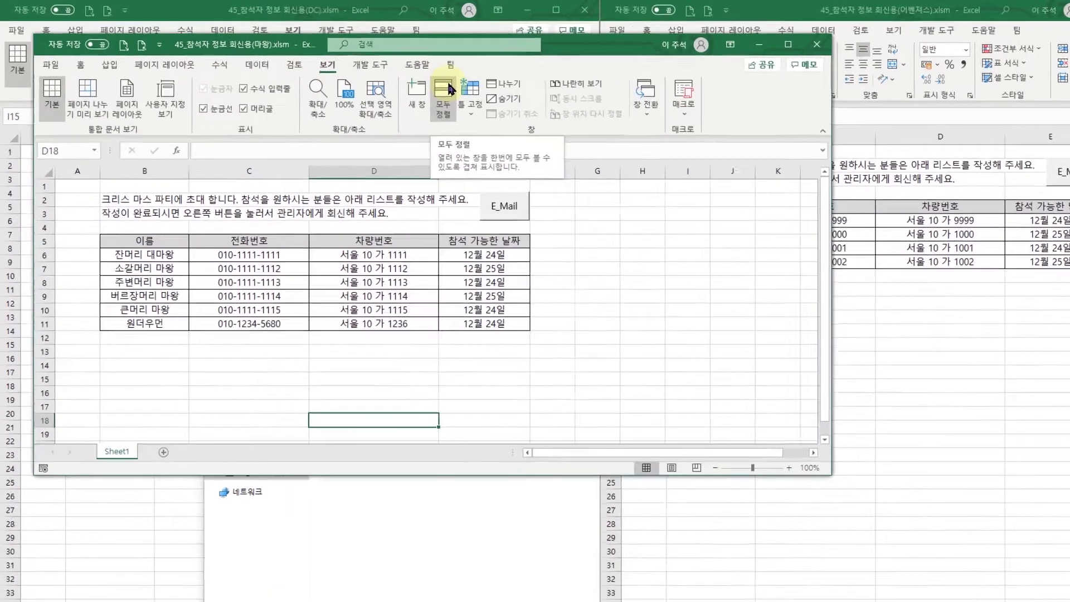
pyautogui.click(396, 83)
pyautogui.click(555, 377)
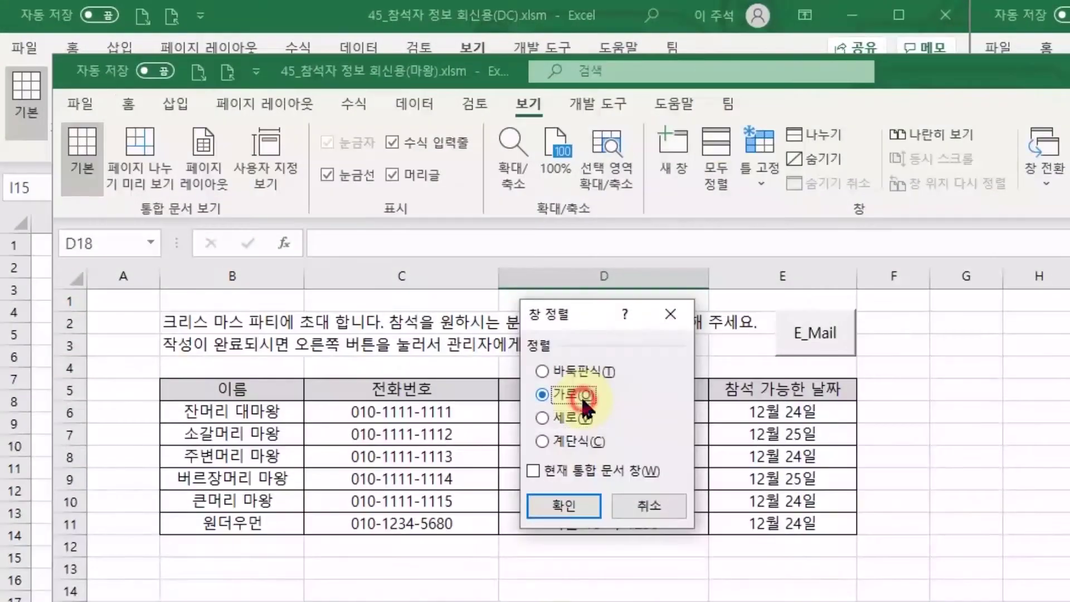
pyautogui.click(573, 498)
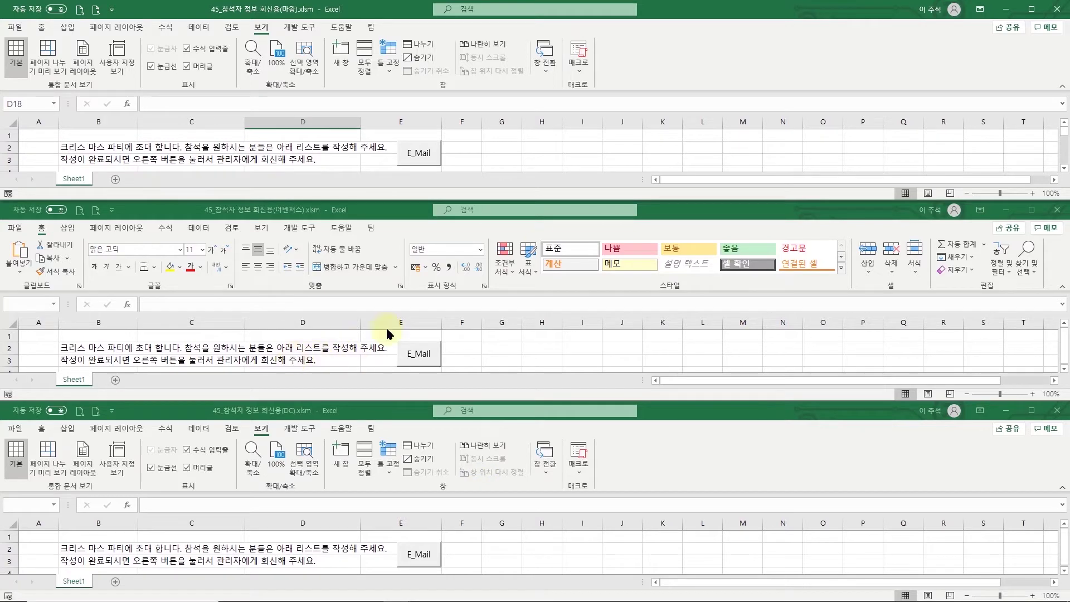
# - Collapse the ribbon in the 마왕, 어벤져스 and DC windows to show more worksheet rows
pyautogui.click(1062, 88)
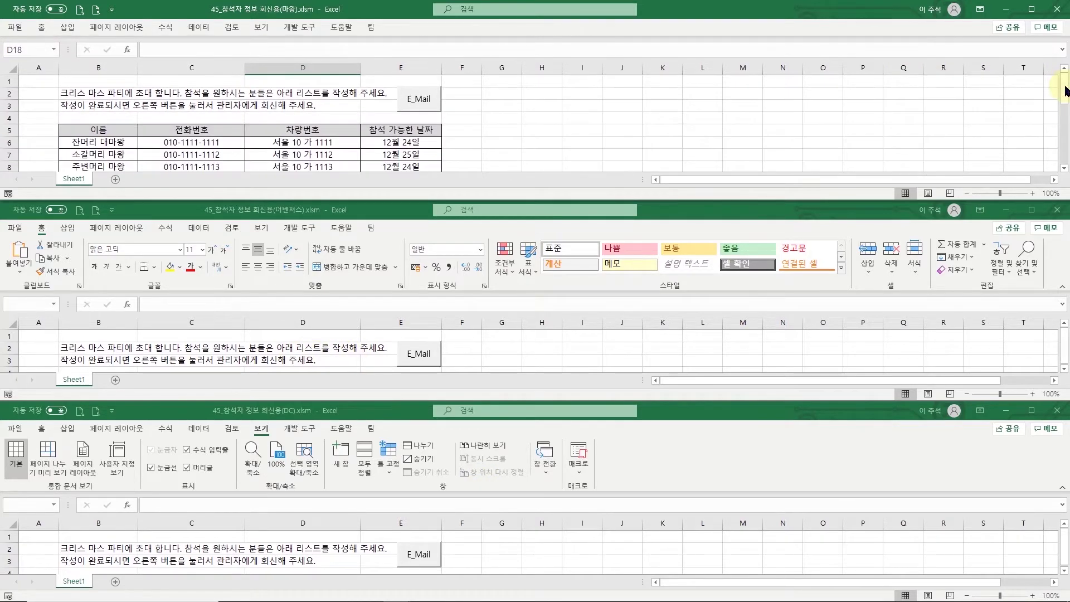
pyautogui.click(1062, 290)
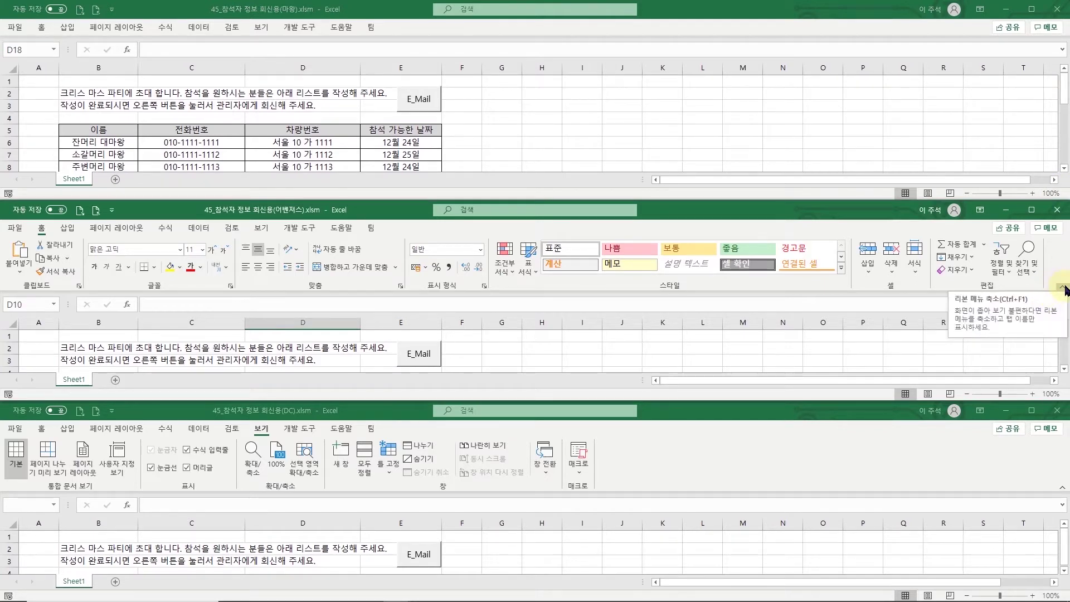
pyautogui.click(1063, 290)
pyautogui.click(1063, 489)
pyautogui.click(1064, 490)
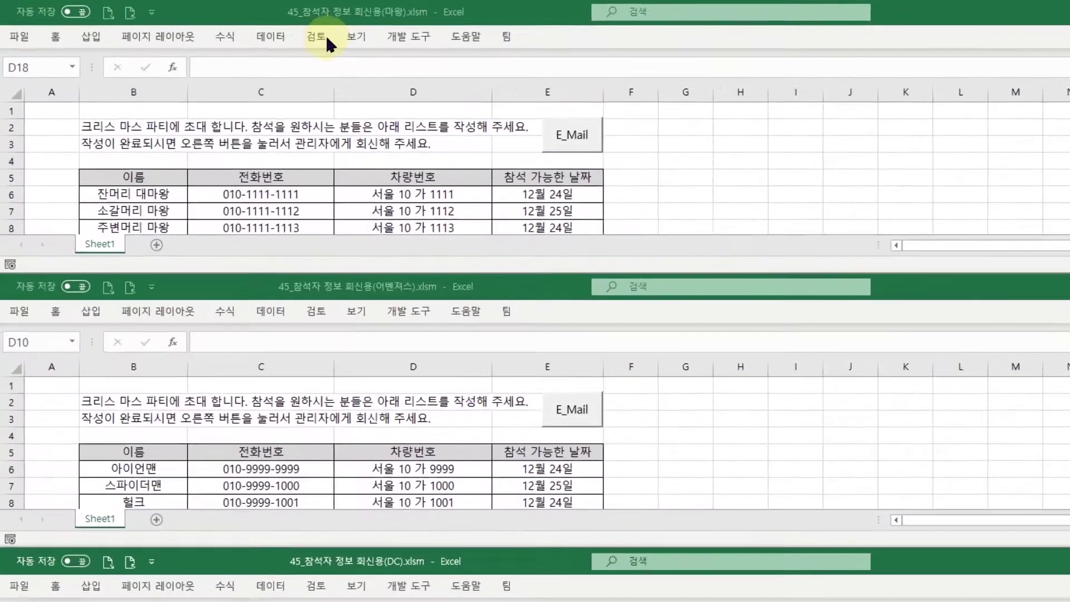
# - Arrange the three workbook windows with the tiled (바둑판식) option from the 마왕 workbook
pyautogui.click(261, 26)
pyautogui.click(473, 42)
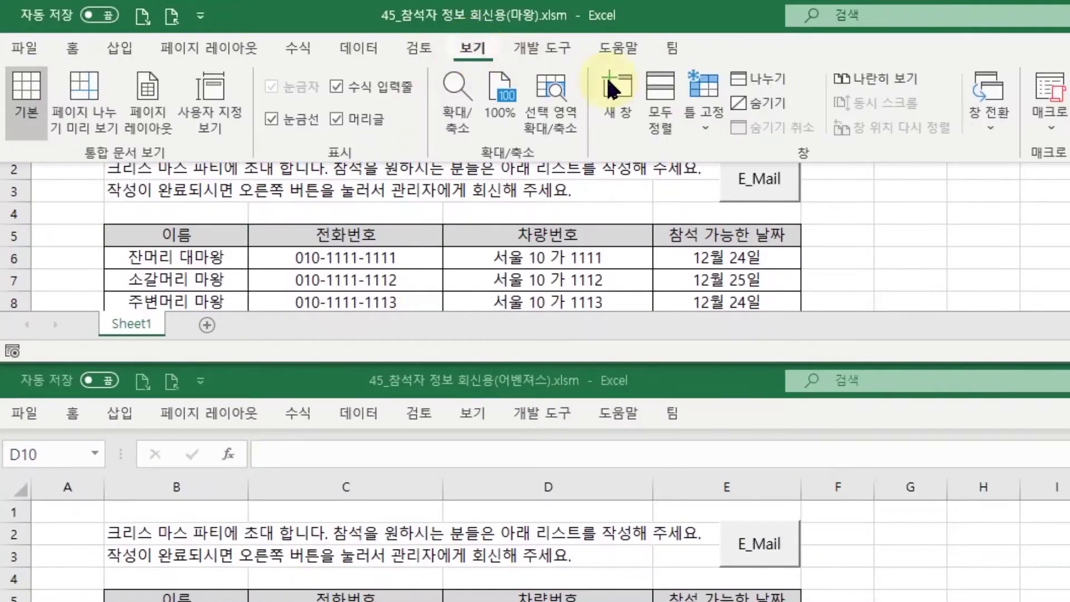
pyautogui.click(669, 118)
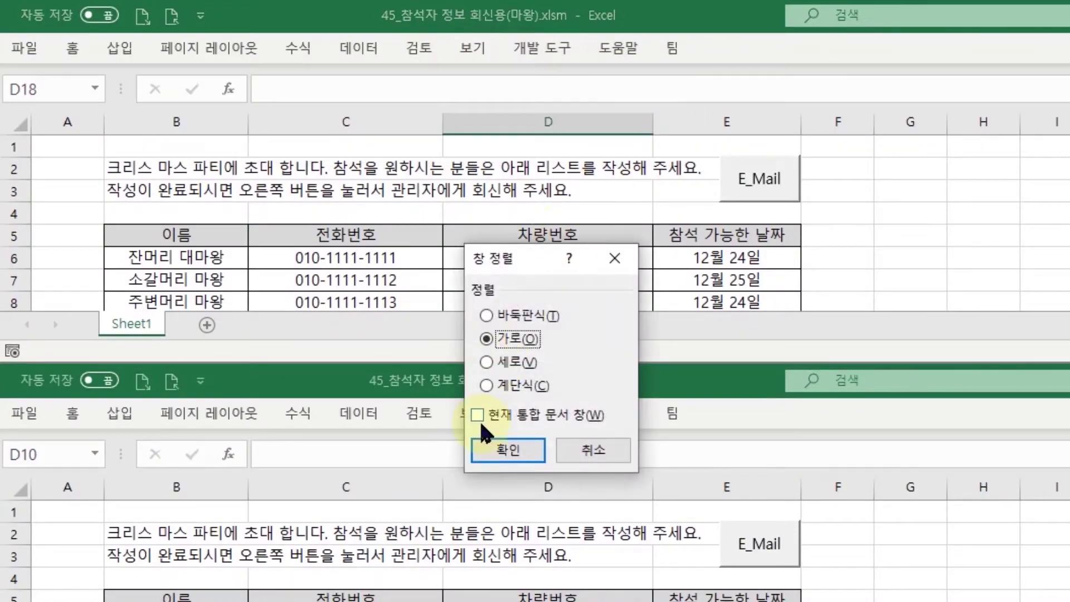
pyautogui.click(518, 315)
pyautogui.click(507, 450)
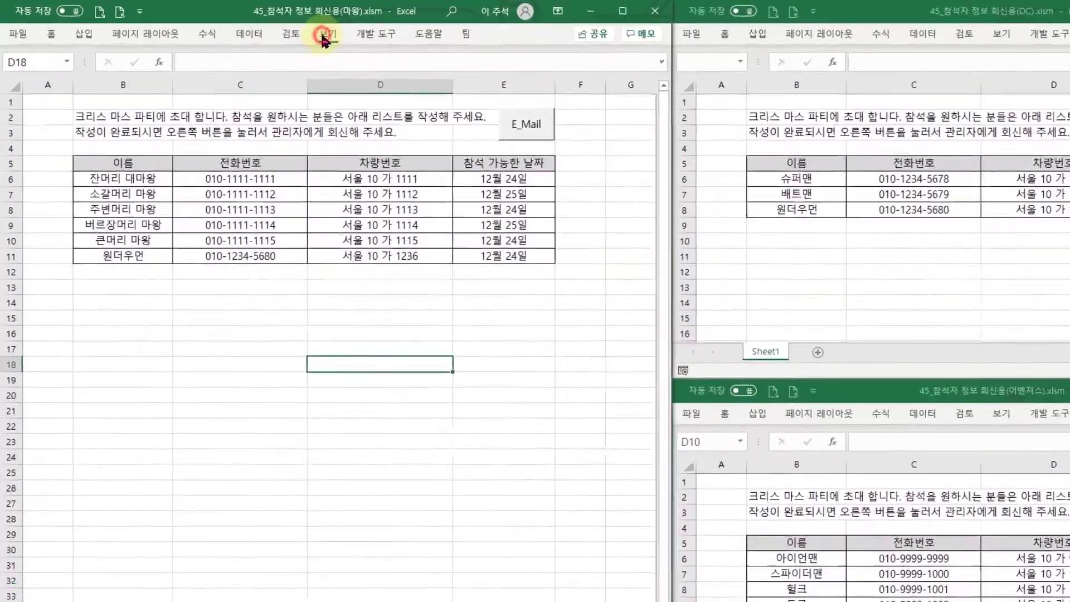
# - Arrange the three workbook windows side by side with the vertical (세로) option
pyautogui.click(262, 26)
pyautogui.click(625, 107)
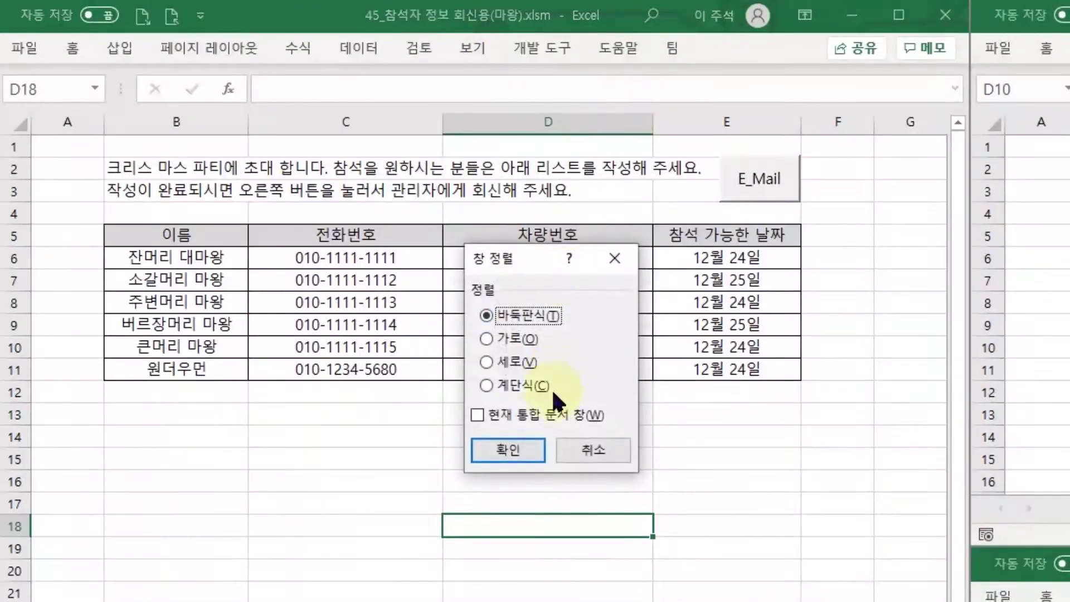
pyautogui.click(515, 363)
pyautogui.click(517, 442)
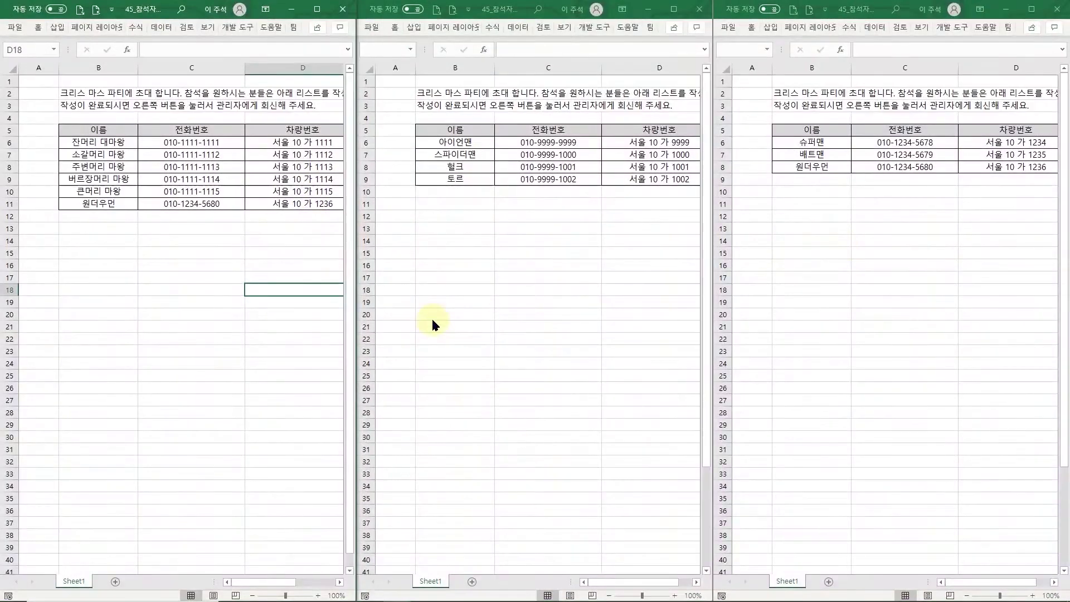
# - Activate each of the three windows in turn and scroll the 마왕 sheet to check whether the windows move independently
pyautogui.click(223, 300)
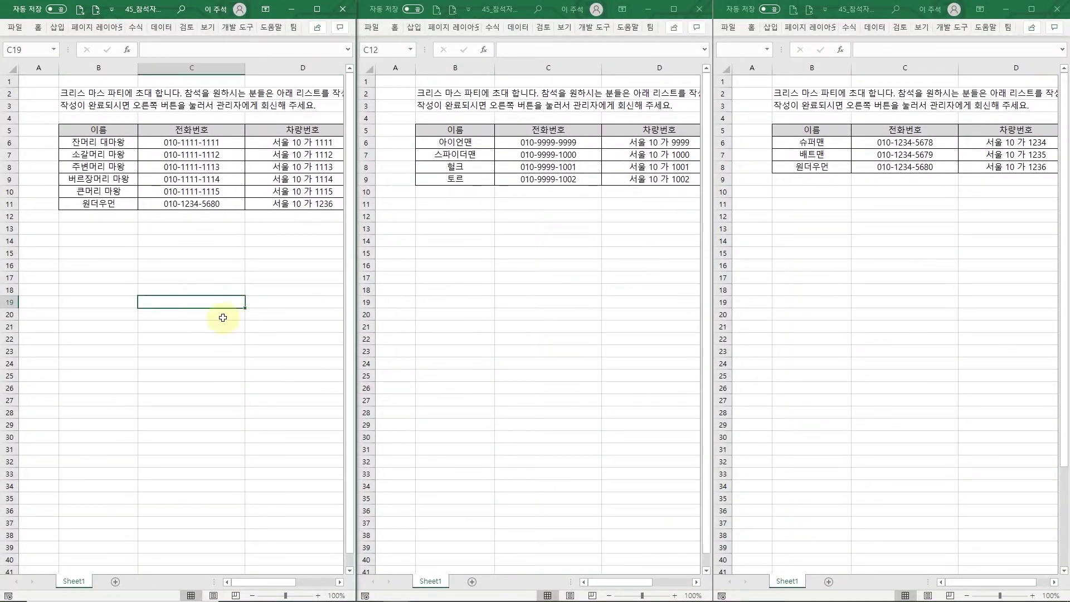
pyautogui.click(501, 254)
pyautogui.click(865, 237)
pyautogui.click(295, 250)
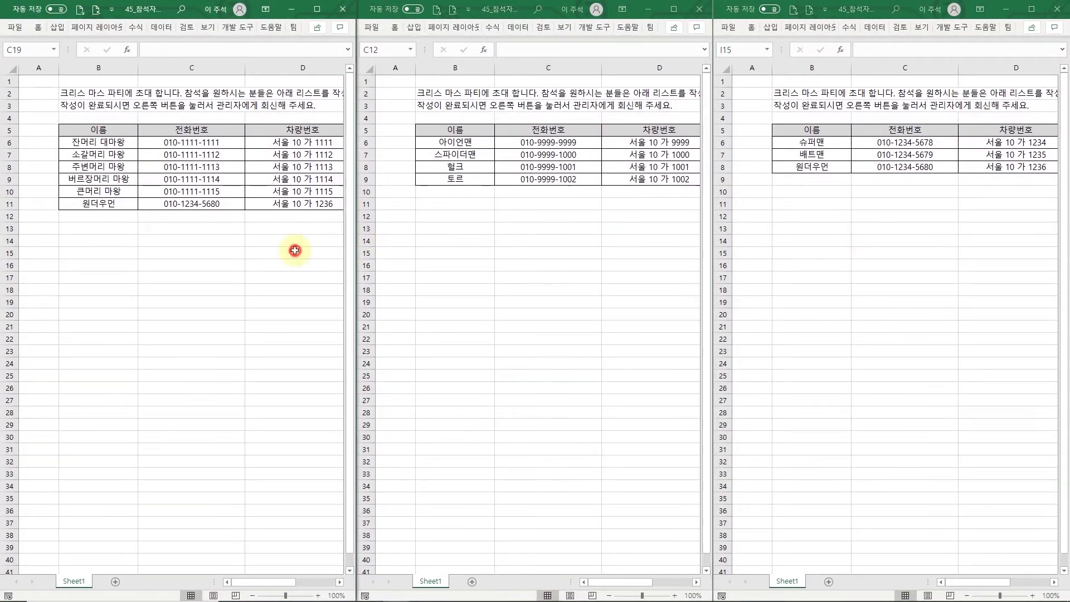
pyautogui.click(501, 209)
pyautogui.click(192, 234)
pyautogui.scroll(-1, 192, 237)
pyautogui.scroll(-1, 192, 237)
pyautogui.scroll(1, 192, 237)
pyautogui.scroll(-1, 192, 238)
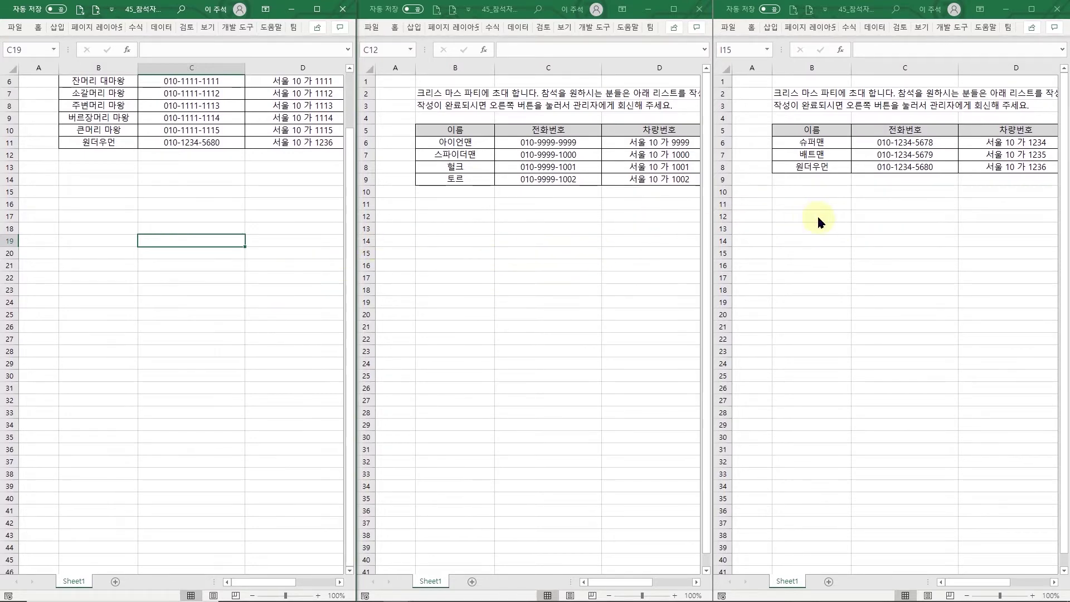
pyautogui.scroll(2, 214, 265)
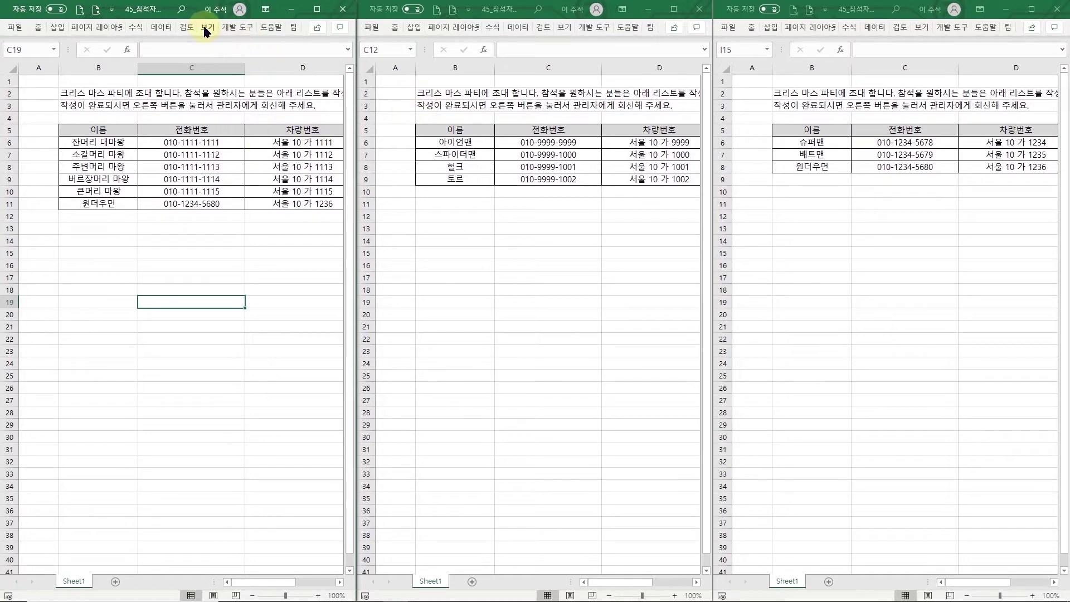
# - Maximize the 마왕 workbook and view it side by side (나란히 보기) with 45_참석자 정보 회신용(어벤져스).xlsm
pyautogui.click(317, 9)
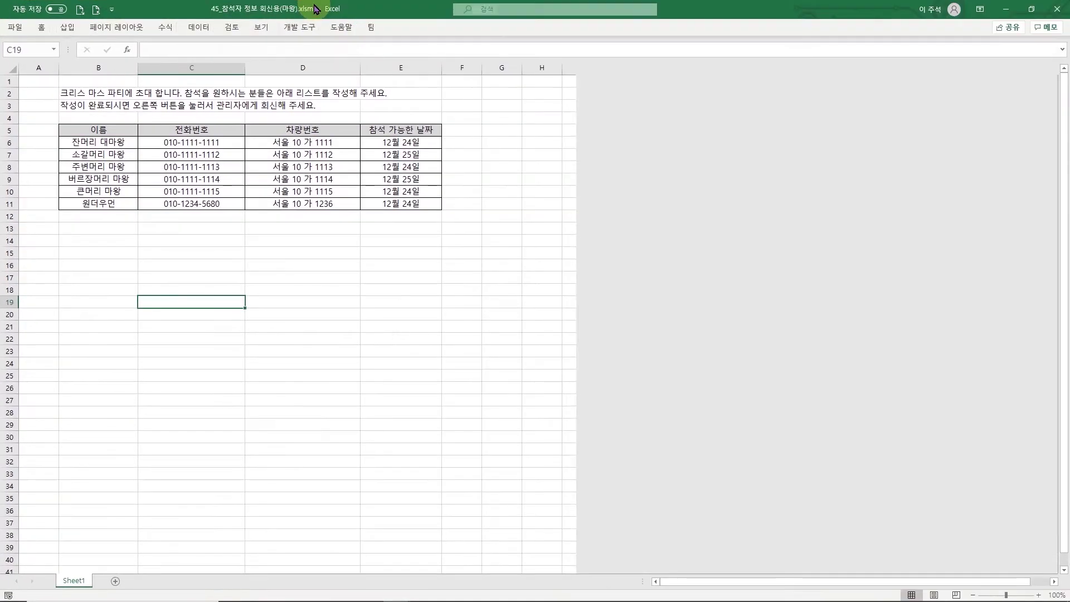
pyautogui.click(262, 27)
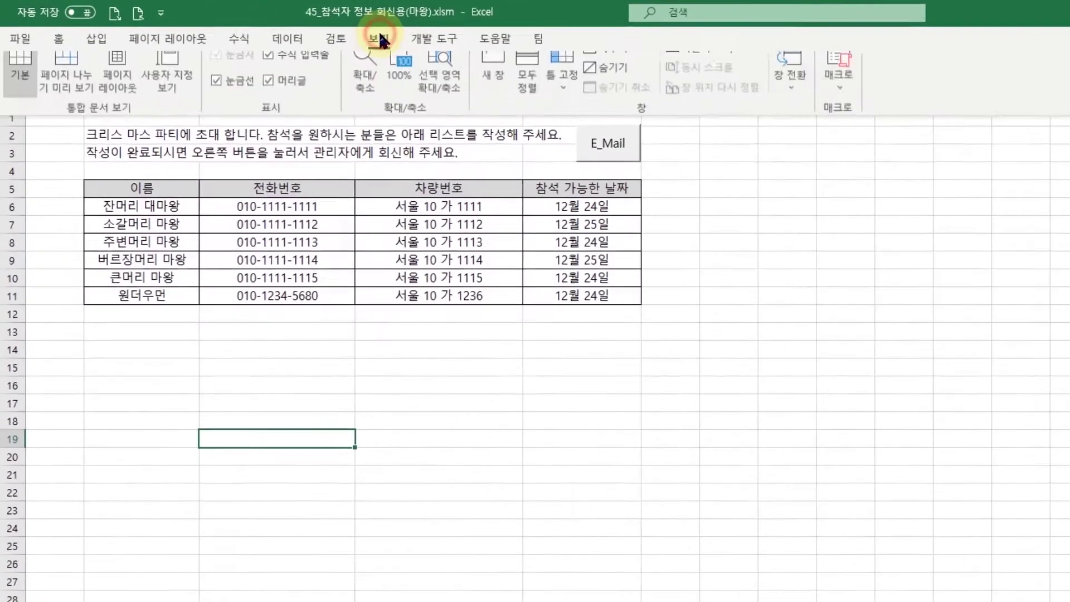
pyautogui.click(884, 79)
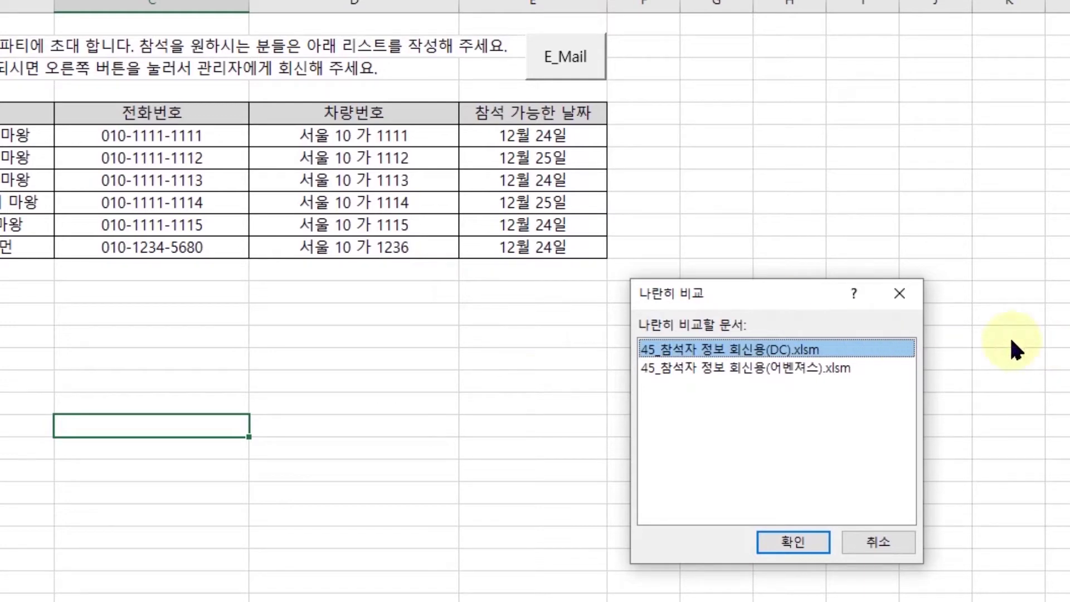
pyautogui.click(792, 364)
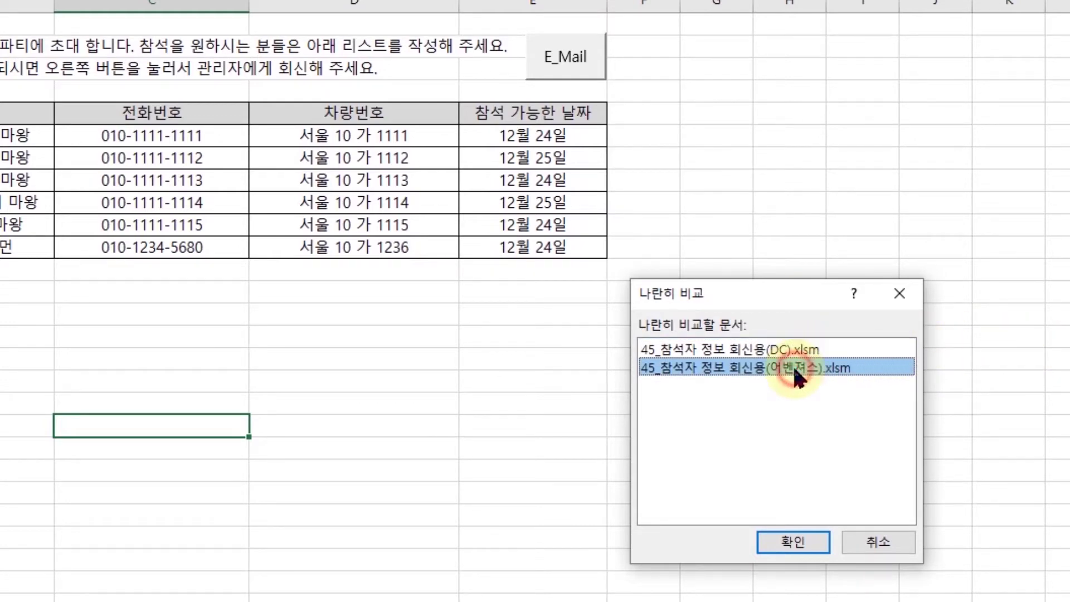
pyautogui.click(795, 541)
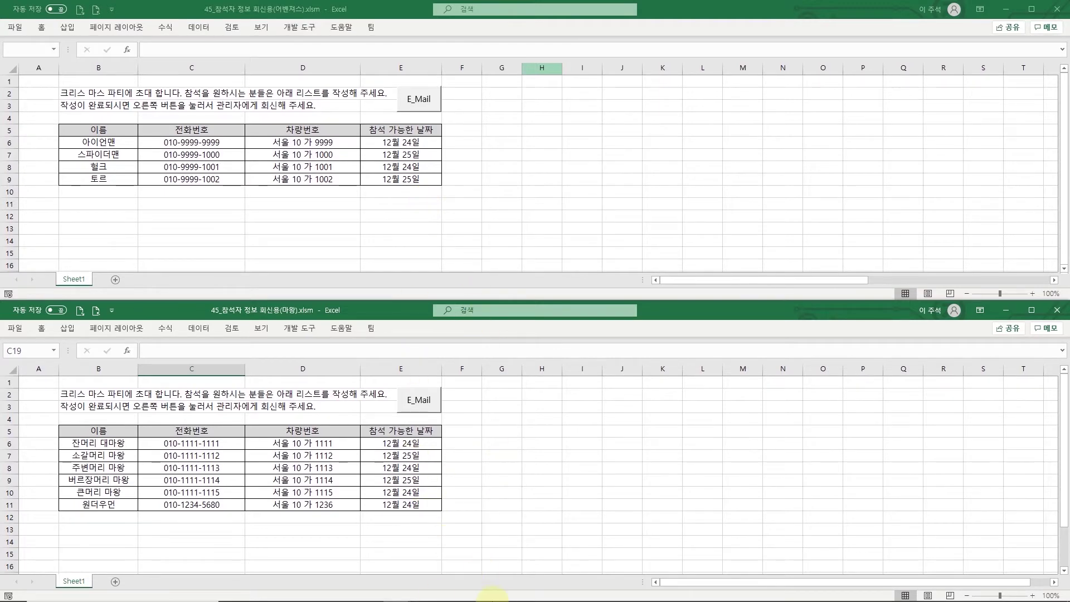
# - Bring up the DC workbook window and close it, leaving the 어벤져스 and 마왕 workbooks open
pyautogui.moveTo(396, 596)
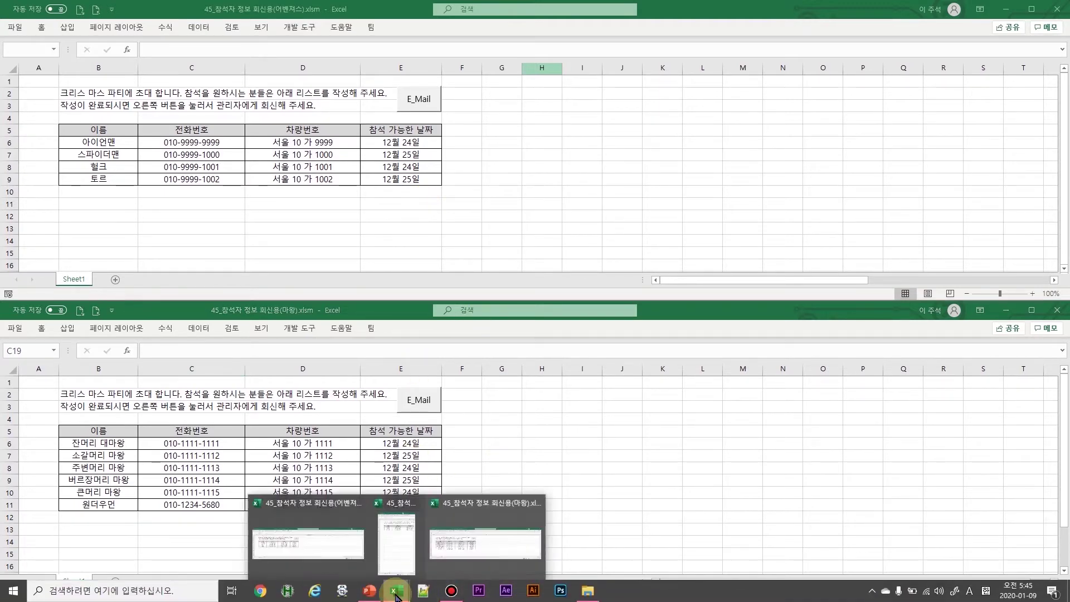
pyautogui.click(404, 543)
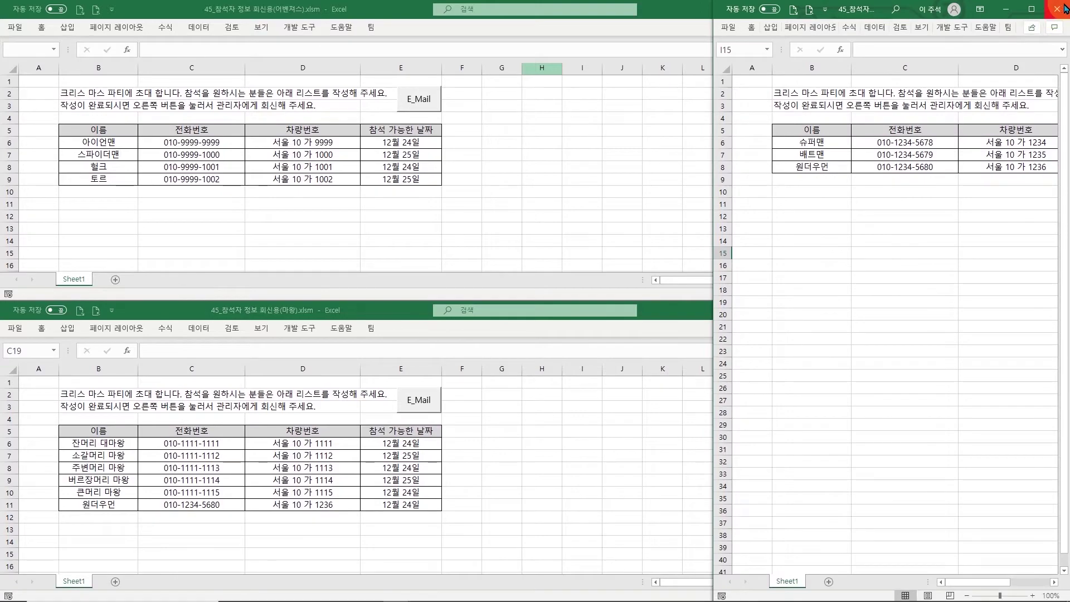
pyautogui.click(1056, 8)
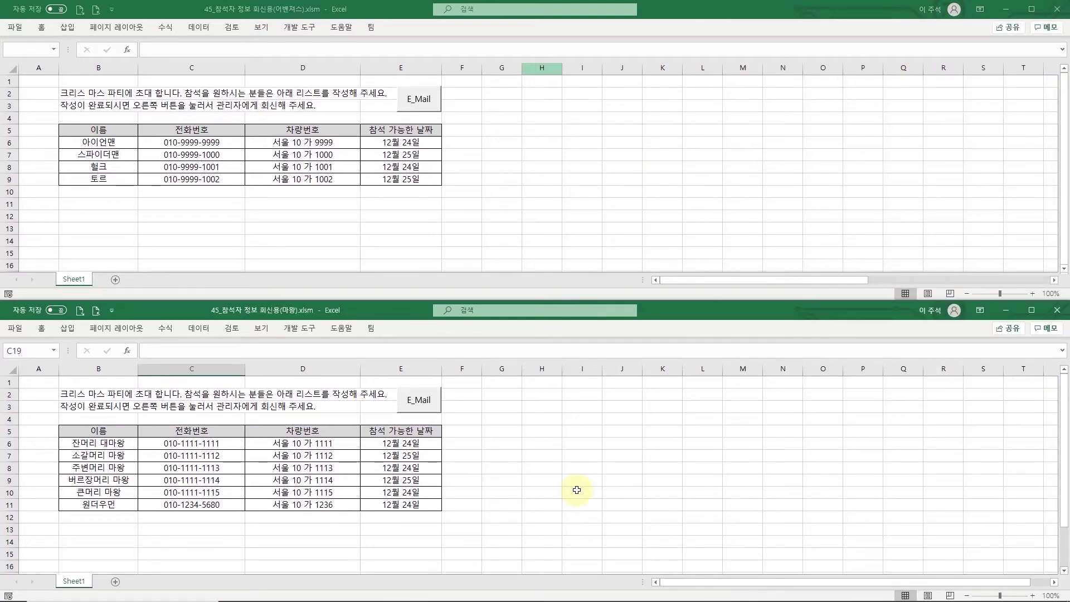
# - Toggle synchronous scrolling (동시 스크롤) from the 어벤져스 workbook and leave it turned on
pyautogui.click(262, 28)
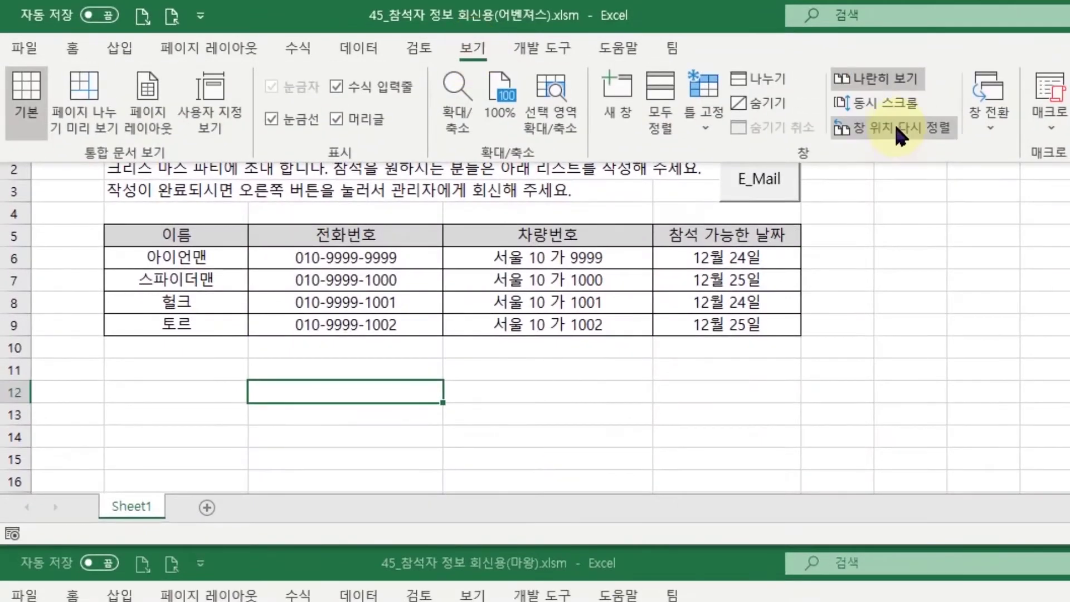
pyautogui.click(888, 105)
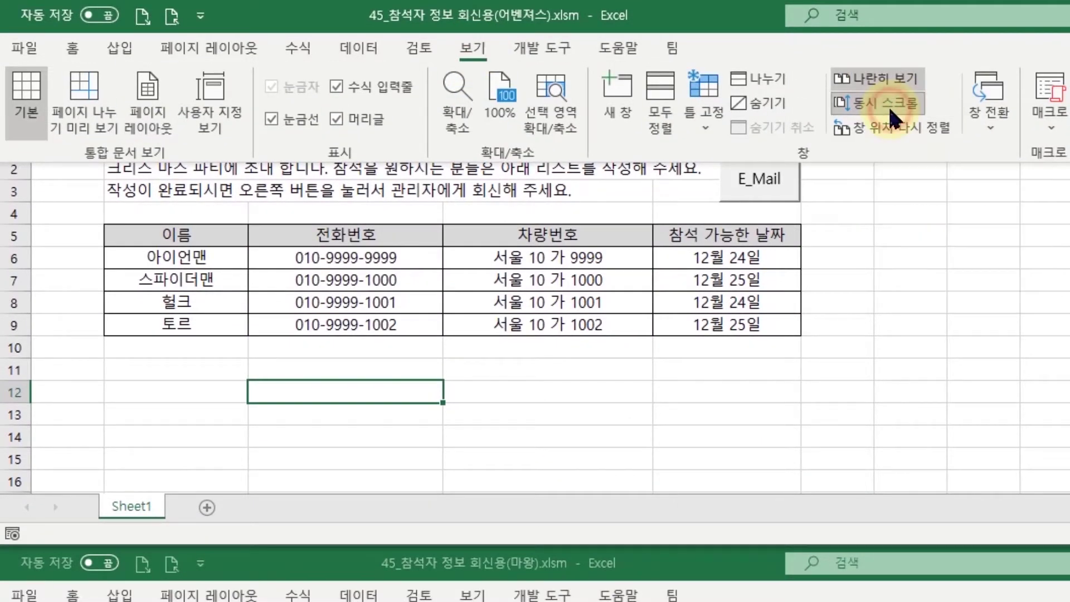
pyautogui.click(890, 103)
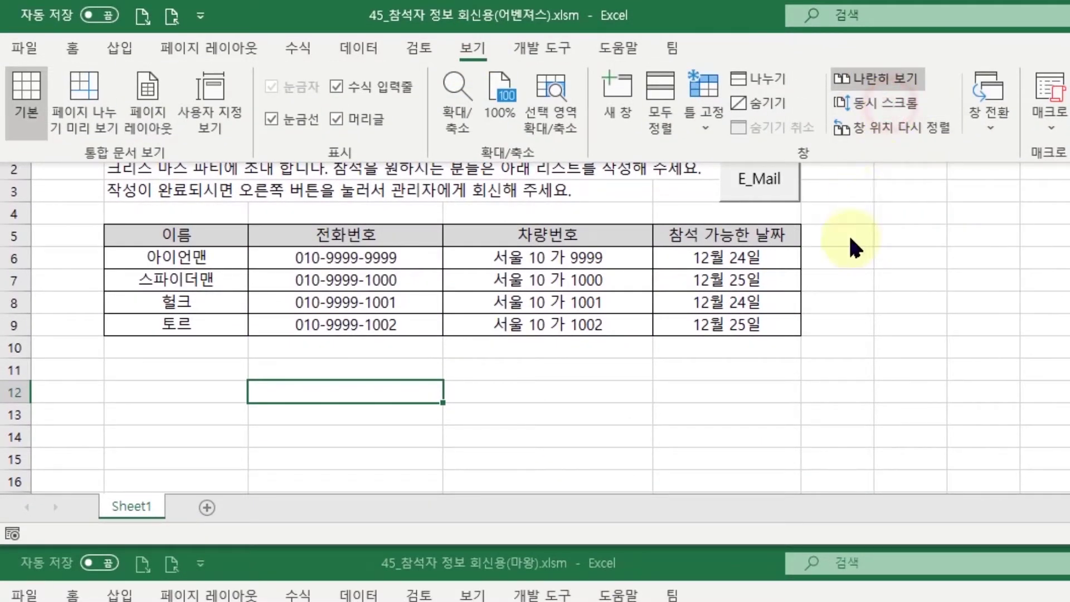
pyautogui.click(881, 103)
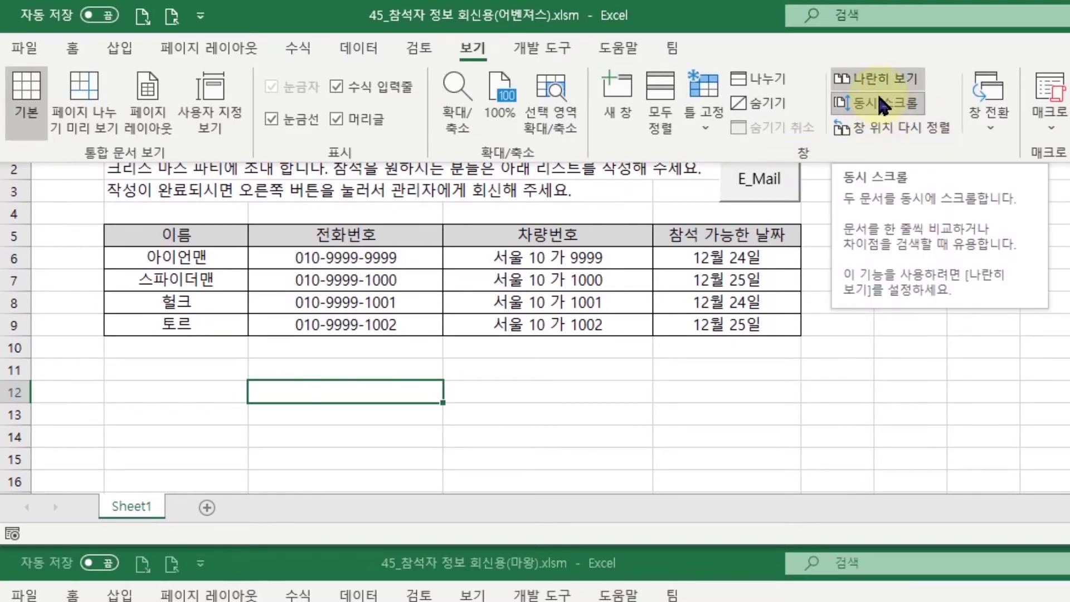
pyautogui.click(909, 311)
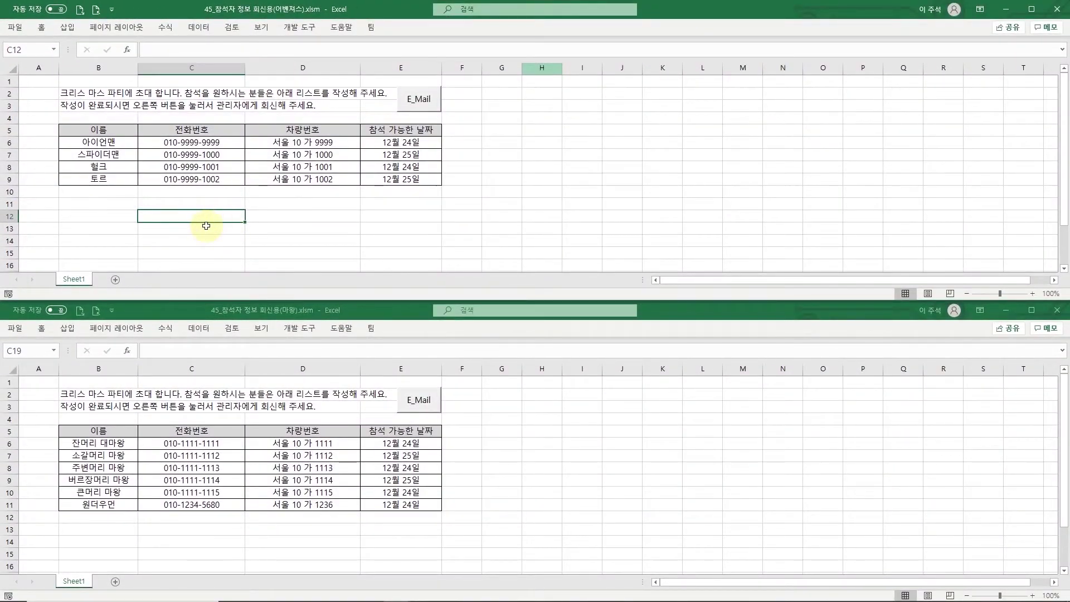
# - Scroll the 어벤져스 sheet vertically and horizontally, ending back at its start, to check whether the 마왕 sheet follows
pyautogui.click(194, 203)
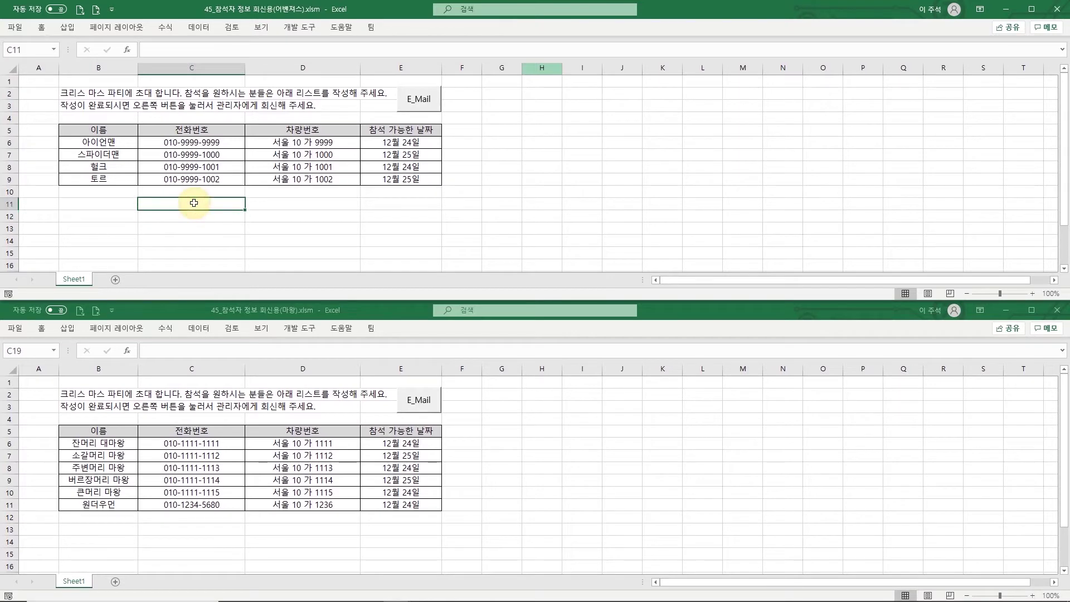
pyautogui.scroll(-1, 194, 203)
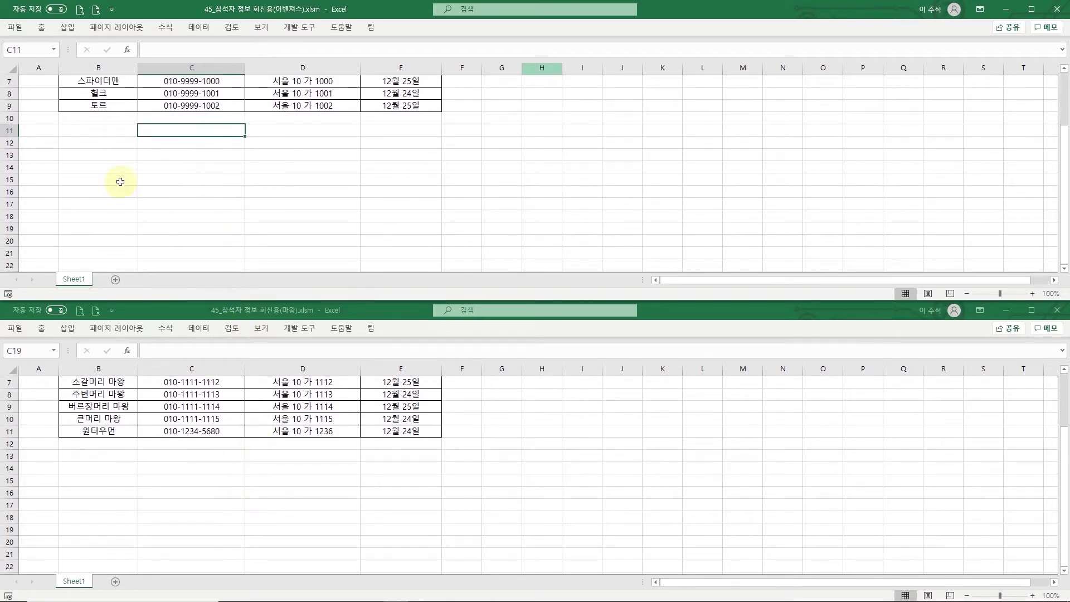
pyautogui.click(1021, 118)
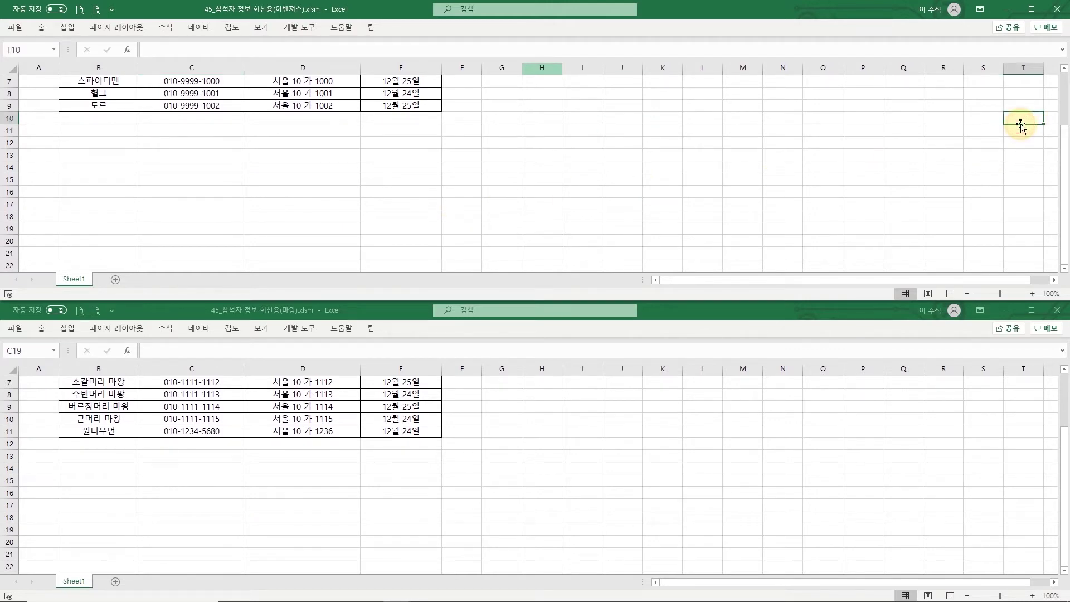
pyautogui.press('Right')
pyautogui.press('Right')
pyautogui.press('Right')
pyautogui.press('Left')
pyautogui.press('Left')
pyautogui.press('Left')
pyautogui.press('Left')
pyautogui.press('Left')
pyautogui.press('Left')
pyautogui.press('Left')
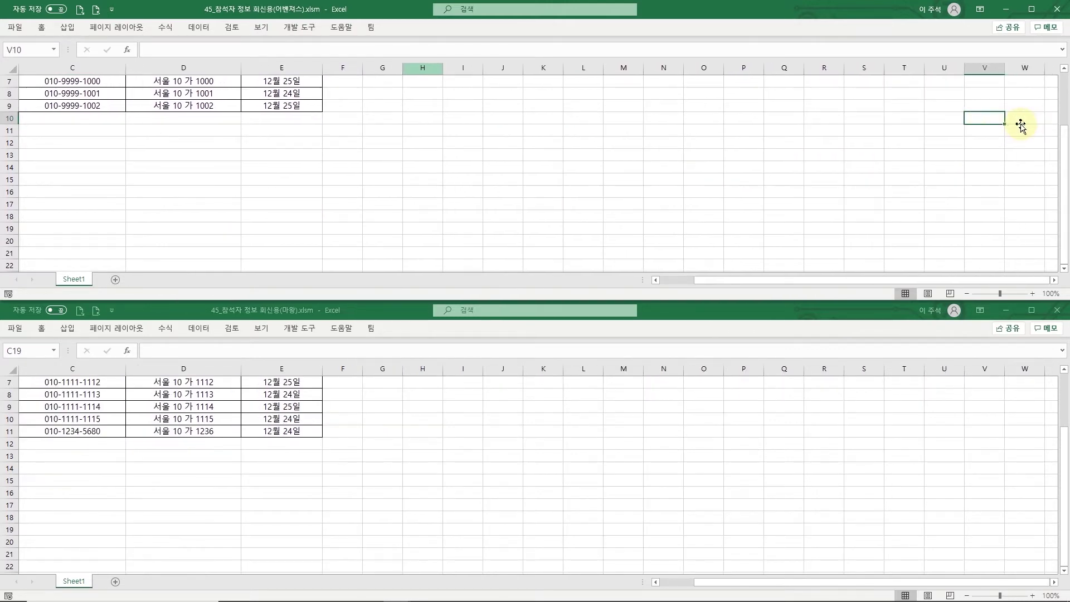
pyautogui.press('Left')
pyautogui.press('Left')
pyautogui.press('Left')
pyautogui.press('Left')
pyautogui.press('Left')
pyautogui.press('Left')
pyautogui.press('Left')
pyautogui.press('Left')
pyautogui.press('Left')
pyautogui.press('Left')
pyautogui.press('Left')
pyautogui.press('Left')
pyautogui.press('Left')
pyautogui.press('Left')
pyautogui.press('Left')
pyautogui.press('Up')
pyautogui.press('Up')
pyautogui.press('Up')
pyautogui.press('Up')
pyautogui.press('Up')
pyautogui.press('Up')
pyautogui.press('Up')
pyautogui.press('Up')
pyautogui.press('Up')
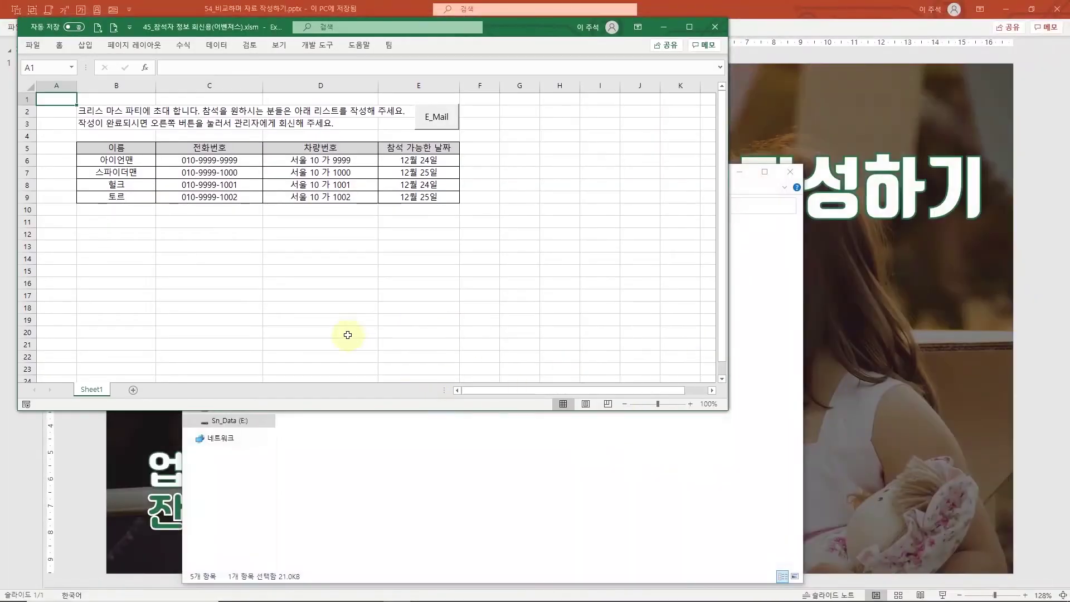
# - Switch to File Explorer and open 45_참석자 정보 회신용_취합.xlsm from the 취합 folder
pyautogui.click(503, 467)
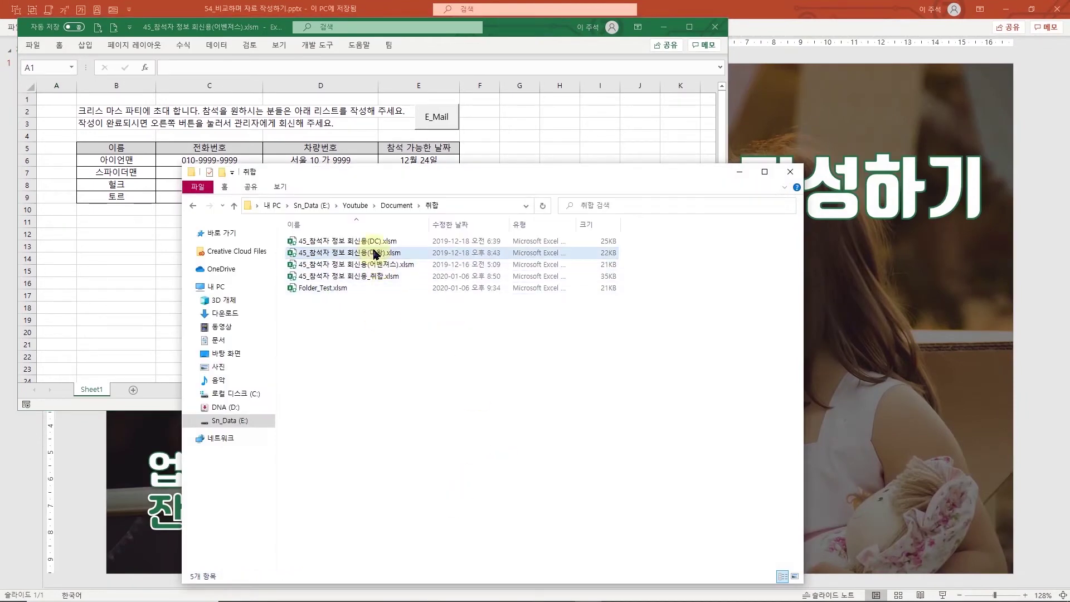
pyautogui.click(369, 277)
pyautogui.doubleClick(369, 277)
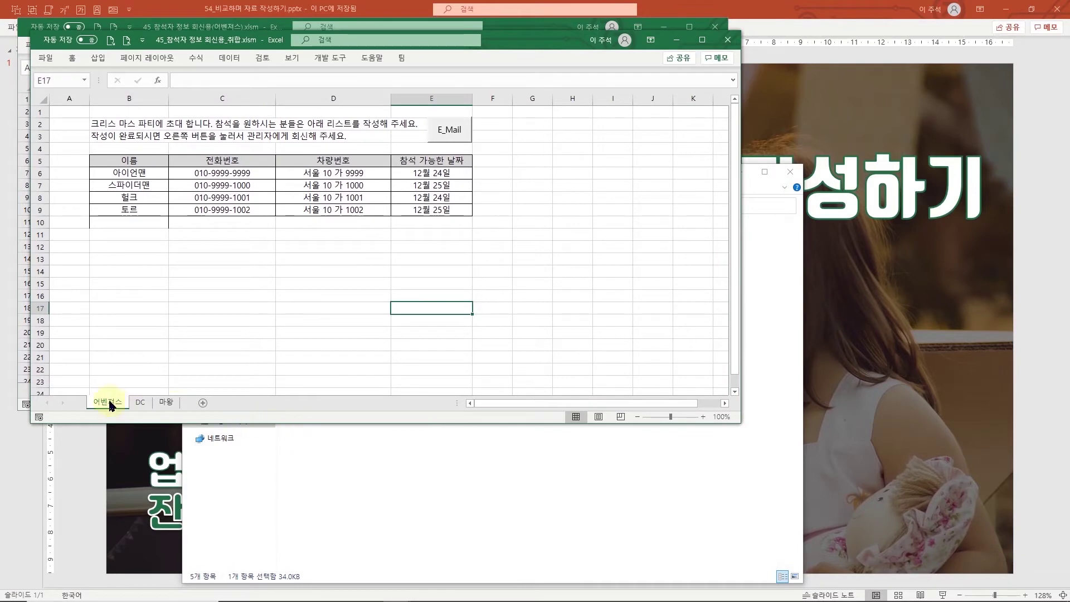
# - Close the 어벤져스 workbook and maximize the 취합 workbook
pyautogui.click(544, 26)
pyautogui.click(715, 26)
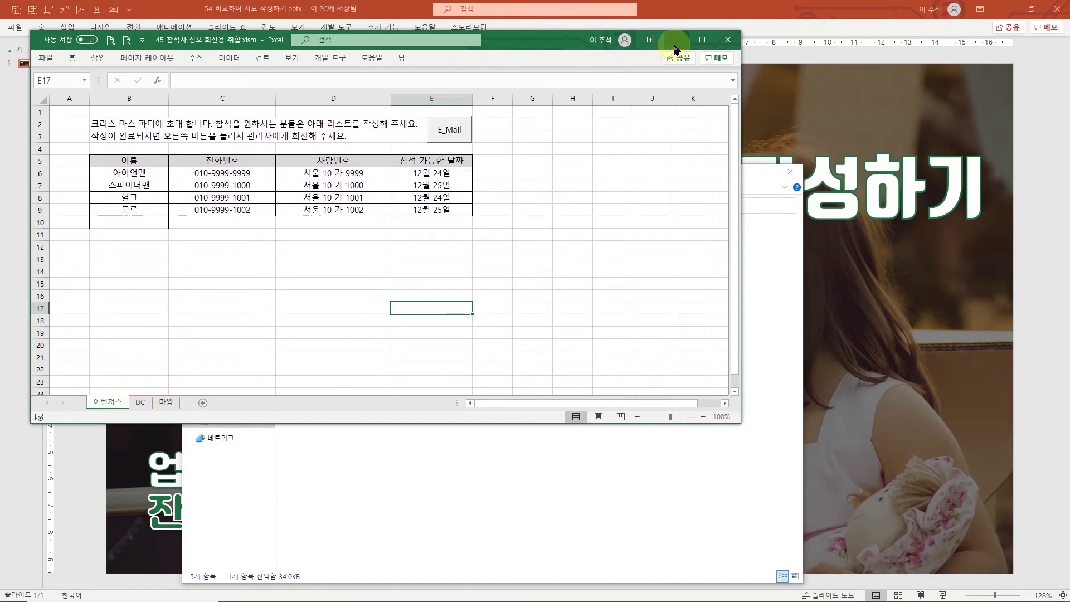
pyautogui.click(702, 40)
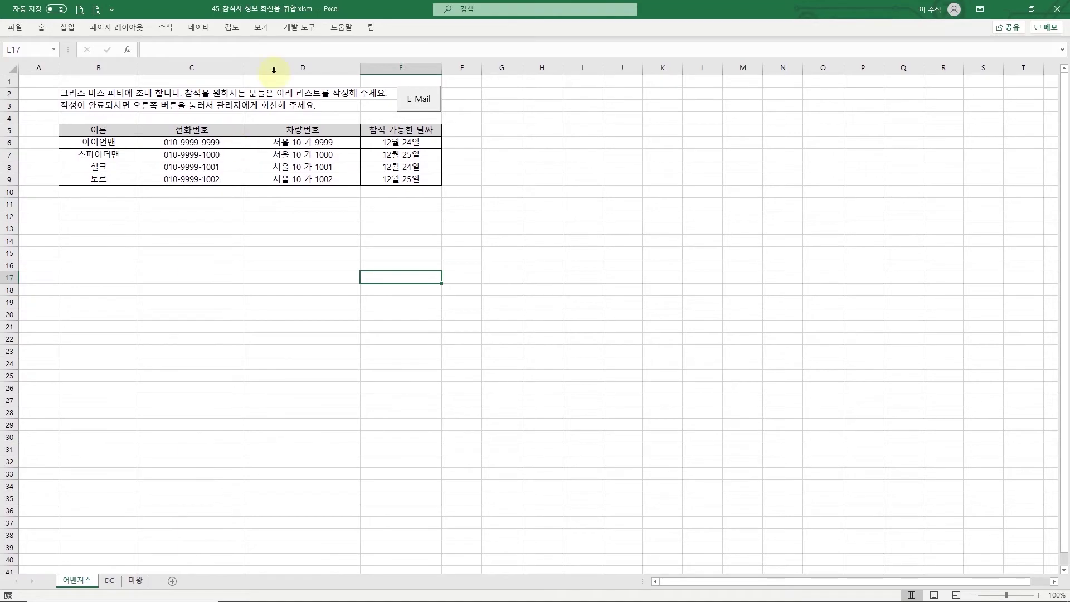
# - Open a second window (새 창) of the 취합 workbook, restore it to a smaller size and move it aside
pyautogui.click(261, 27)
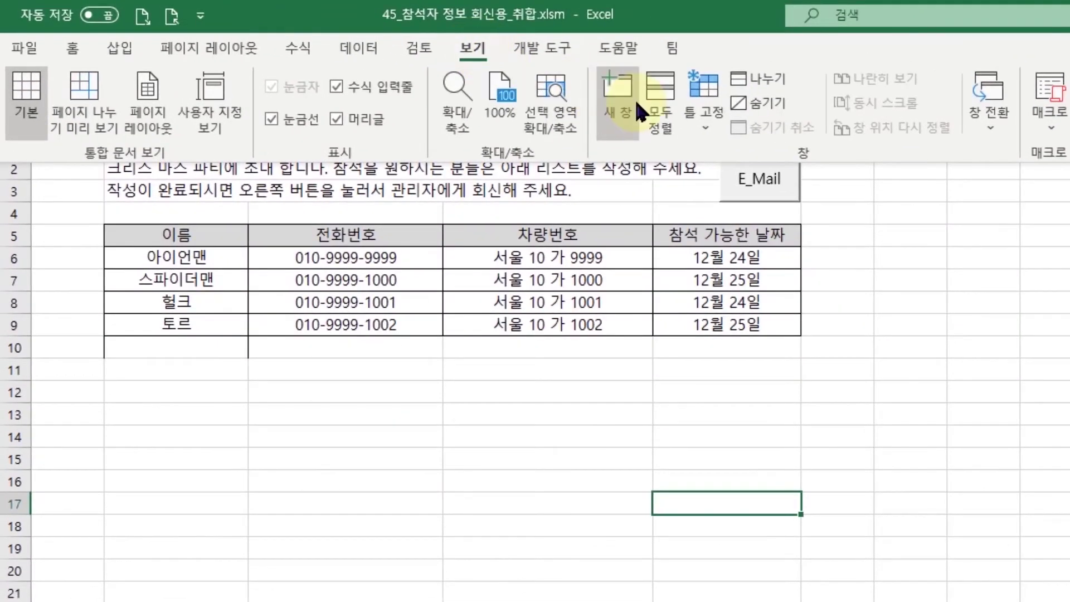
pyautogui.click(617, 100)
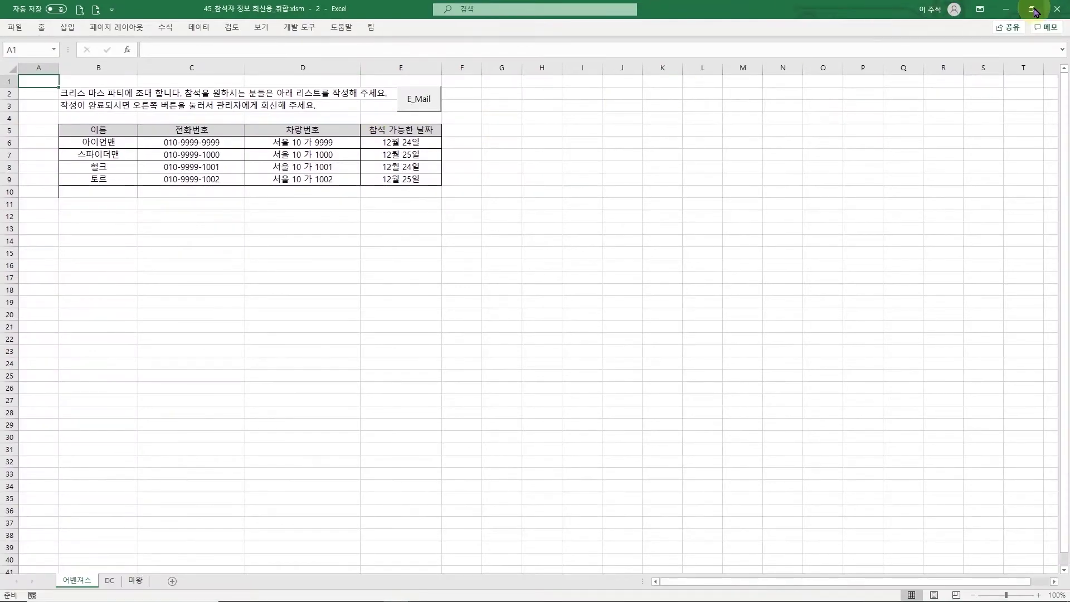
pyautogui.click(1031, 9)
pyautogui.moveTo(549, 51); pyautogui.dragTo(857, 153)
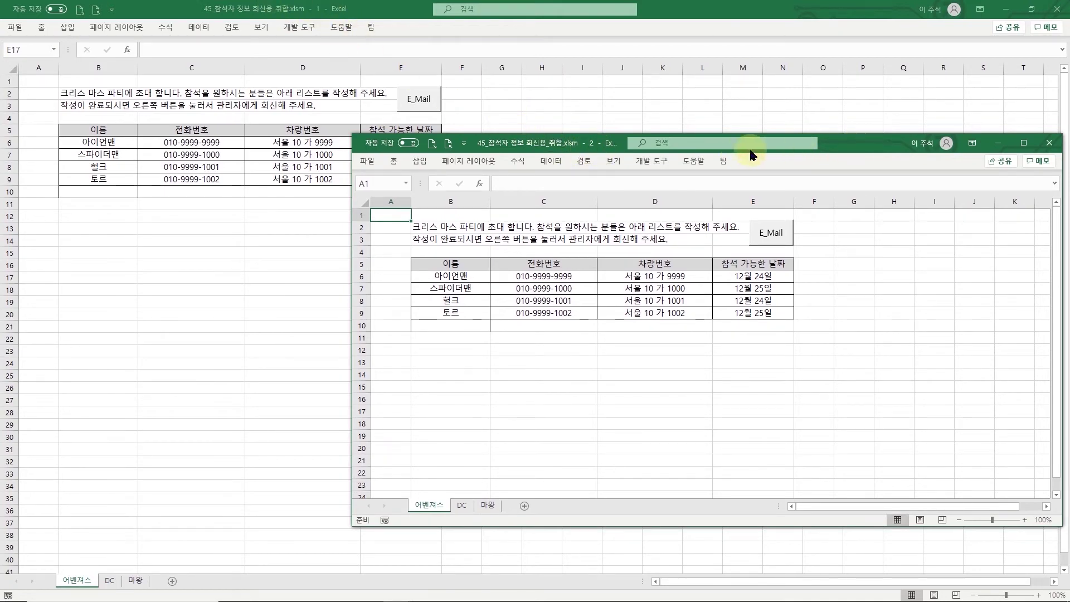
# - View the two 취합 windows side by side, test synchronous scrolling, and place them in a vertical arrangement
pyautogui.click(269, 29)
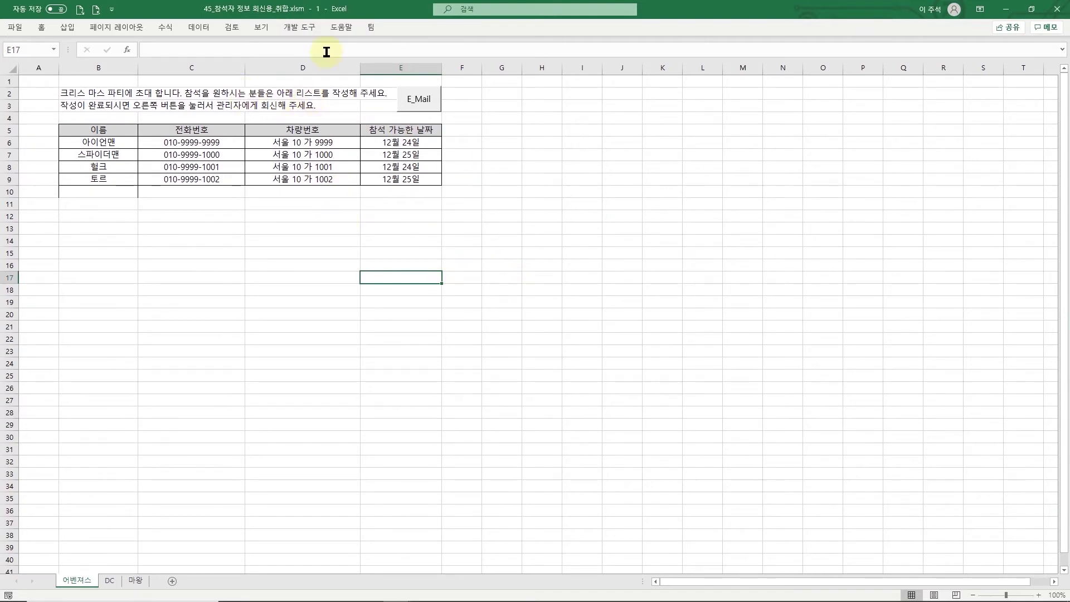
pyautogui.click(259, 30)
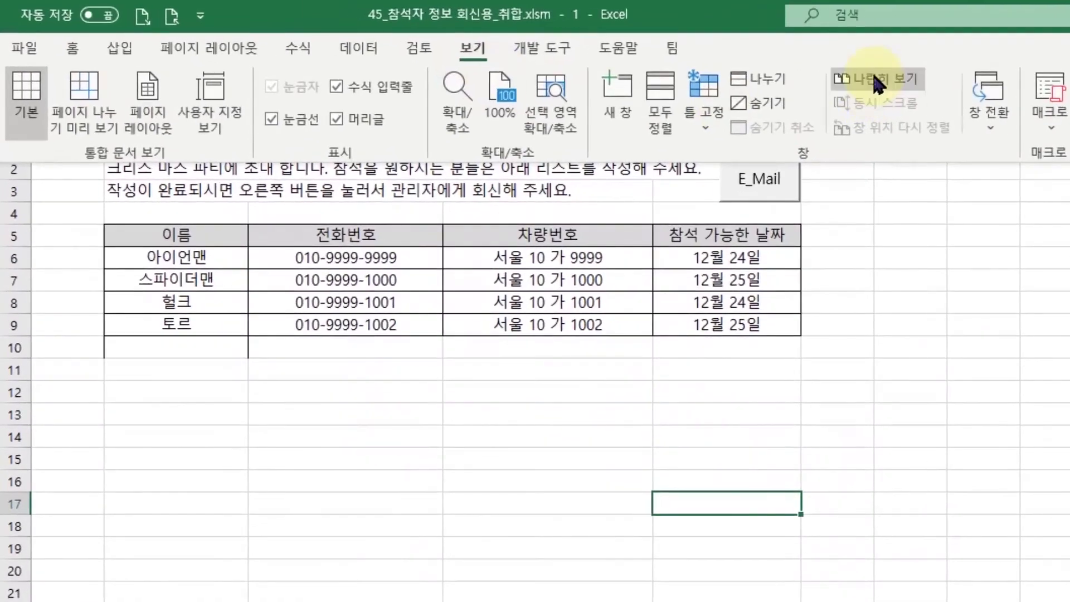
pyautogui.click(482, 44)
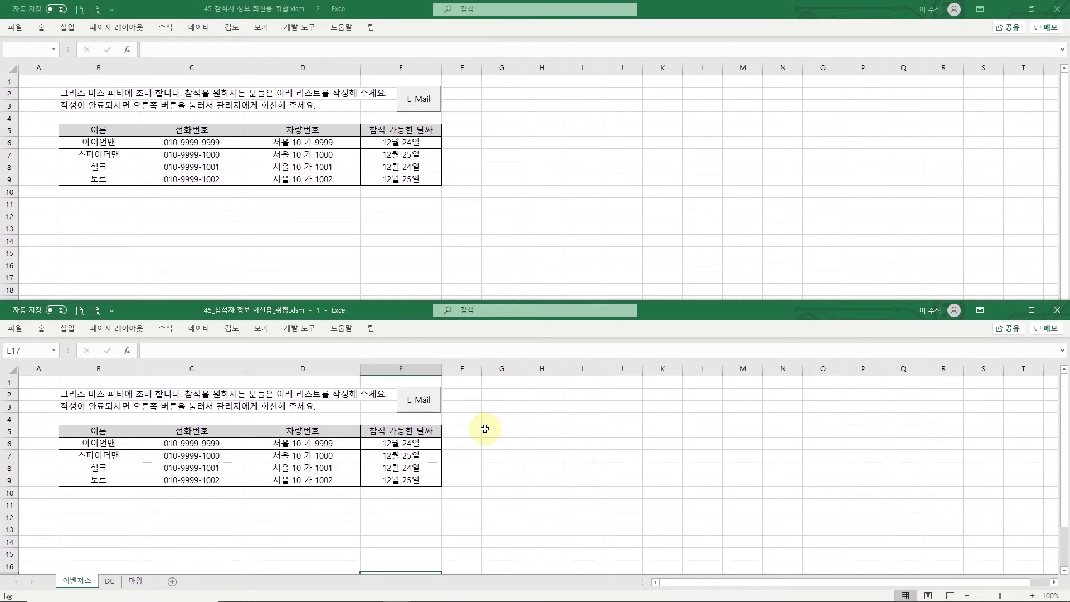
pyautogui.scroll(-1, 469, 249)
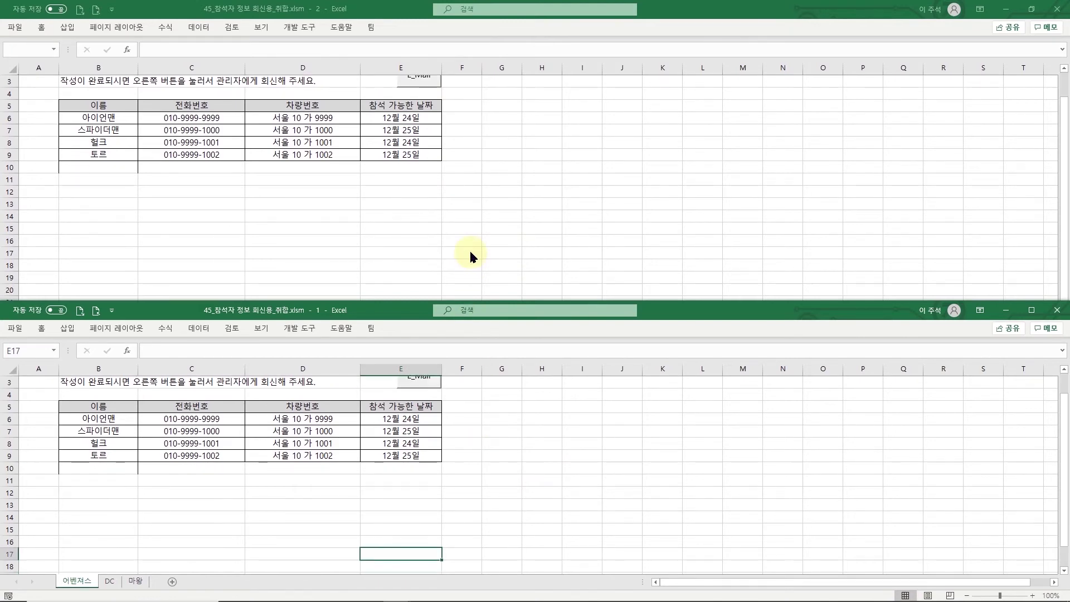
pyautogui.scroll(1, 469, 250)
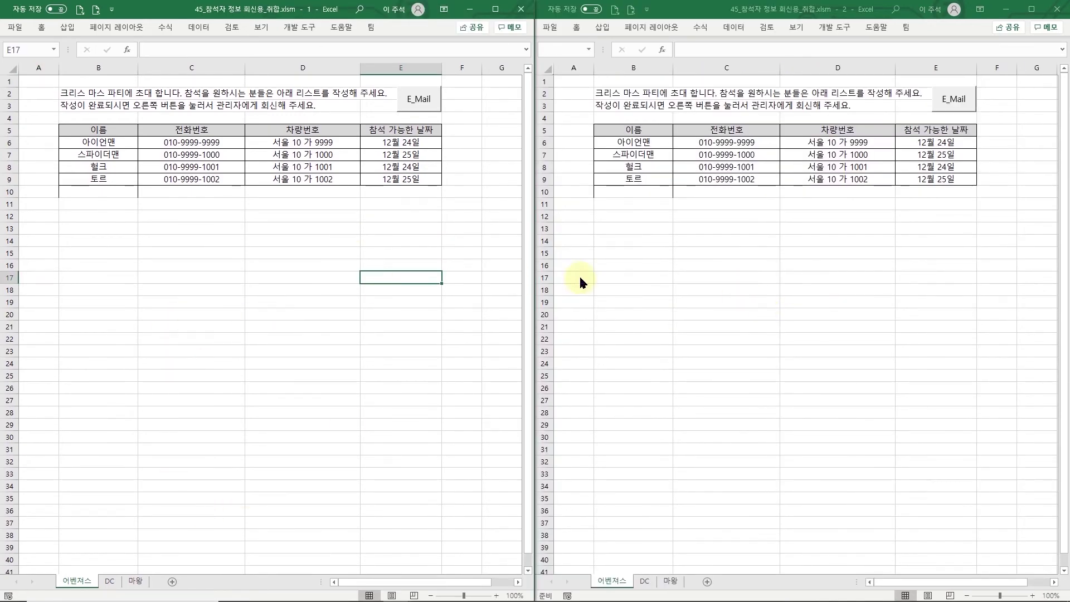
# - Show the DC sheet in the second 취합 window, then select B10 in the first window and B9 in the second
pyautogui.click(645, 581)
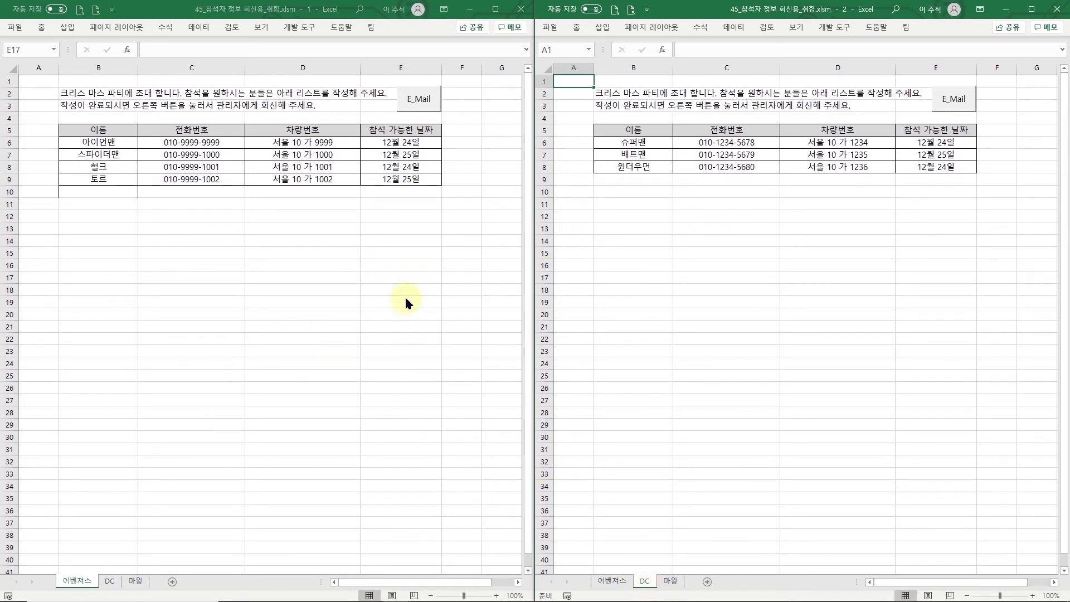
pyautogui.click(110, 202)
pyautogui.click(106, 191)
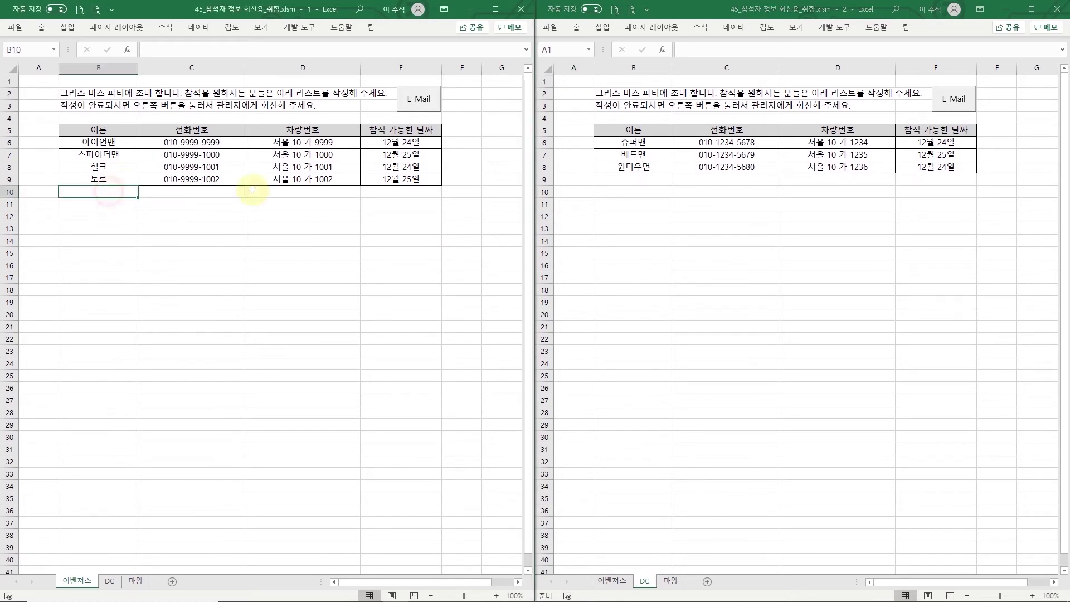
pyautogui.click(669, 177)
pyautogui.click(669, 177)
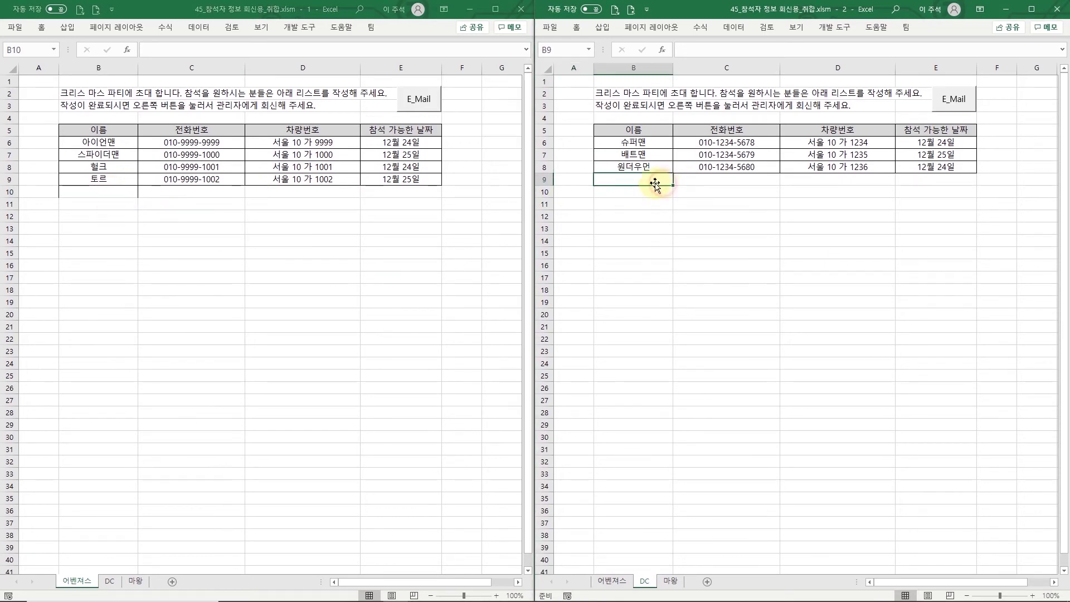
# - Enter 블랙팬서 in cell B10 of the 어벤져스 sheet in the first 취합 window
pyautogui.click(109, 197)
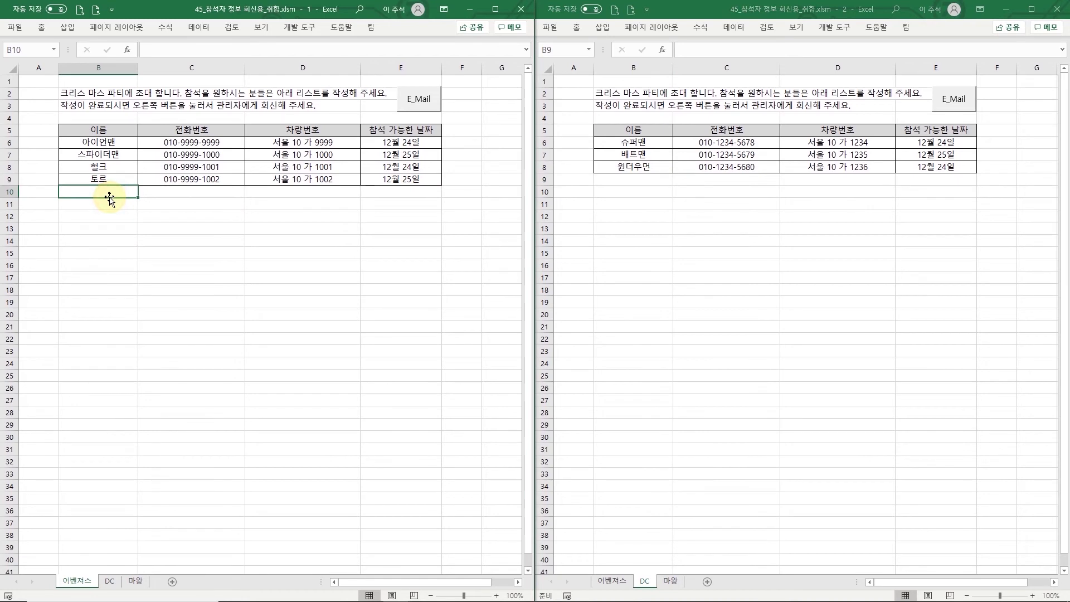
pyautogui.write('블ㄹㅍ')
pyautogui.press('BackSpace')
pyautogui.press('BackSpace')
pyautogui.press('BackSpace')
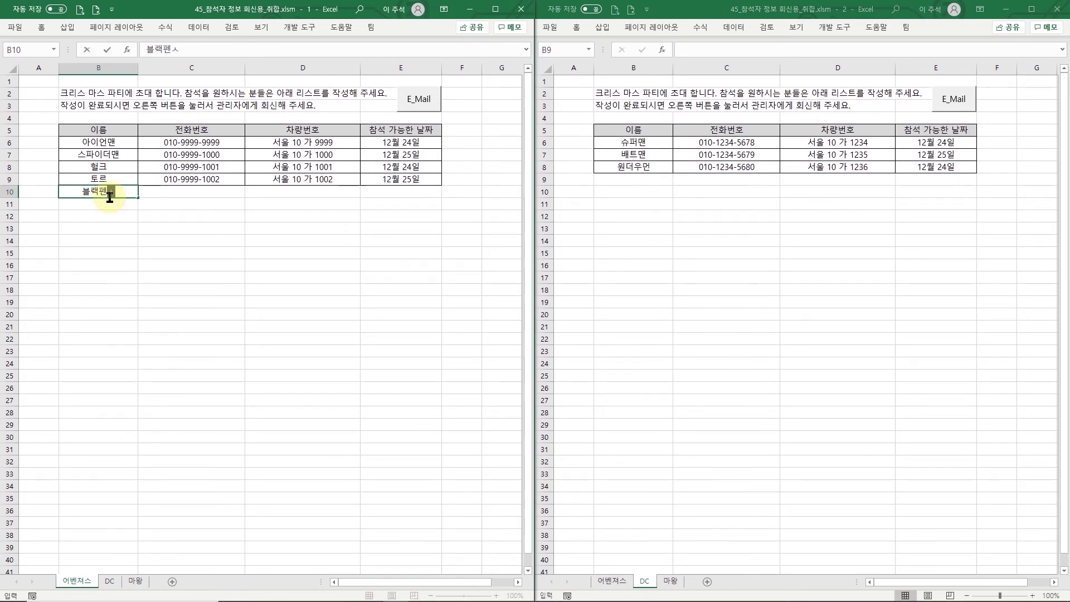
pyautogui.write('팬서')
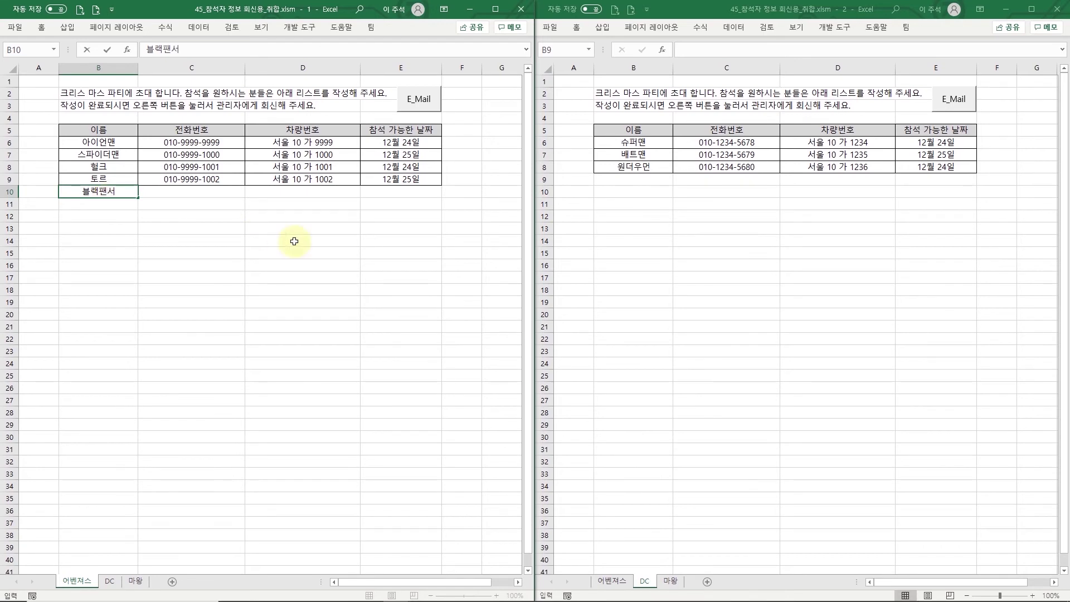
# - Enter 아쿠아맨 in cell B9 of the DC sheet in the second 취합 window and save the workbook
pyautogui.click(649, 182)
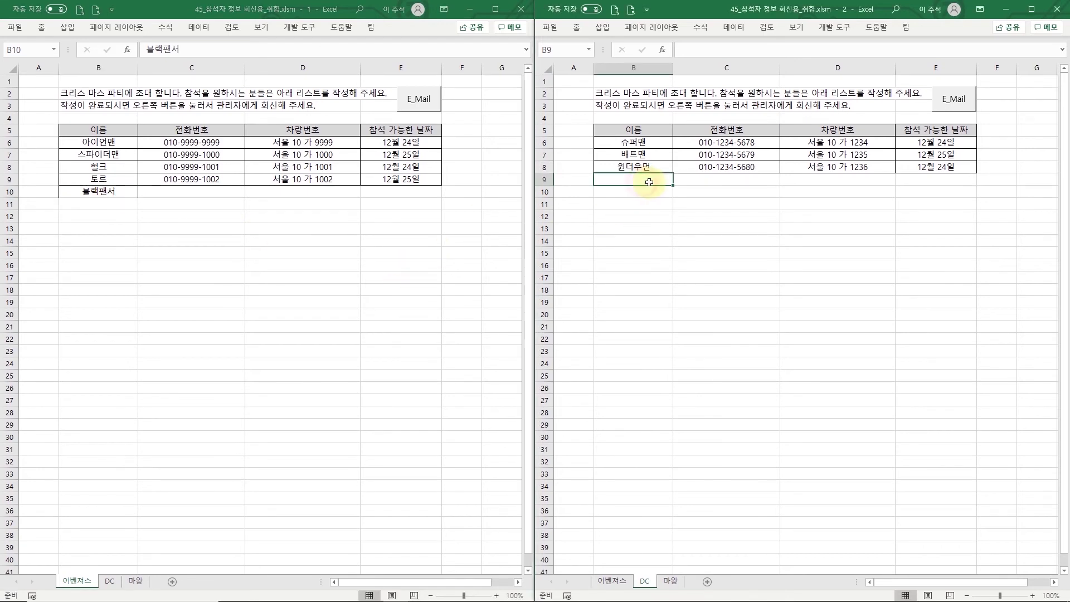
pyautogui.write('아쿠암')
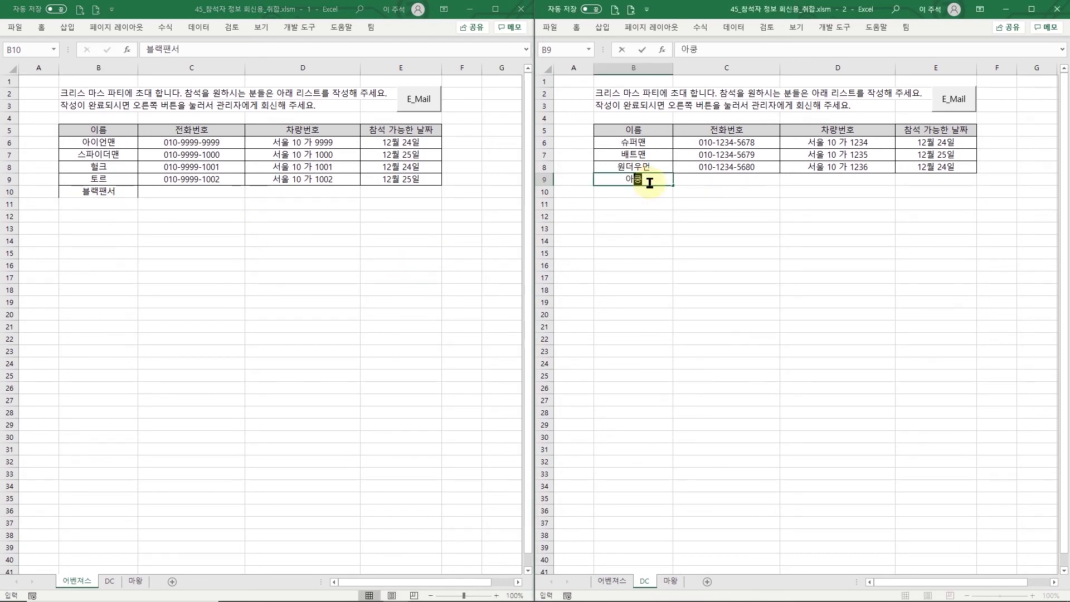
pyautogui.write('맨')
pyautogui.press('Return')
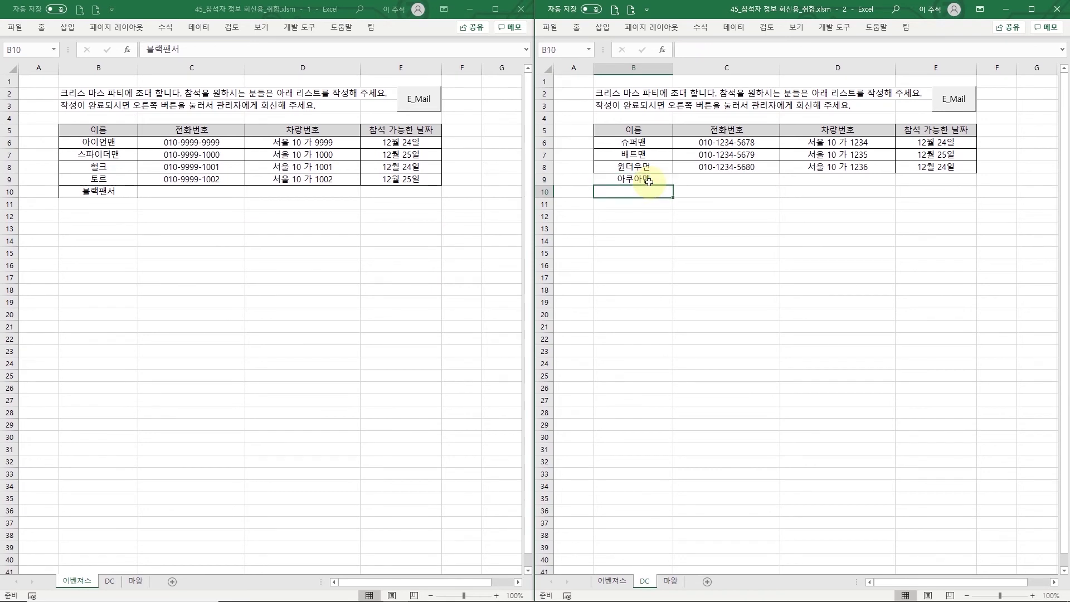
pyautogui.hotkey('ctrl', 's')
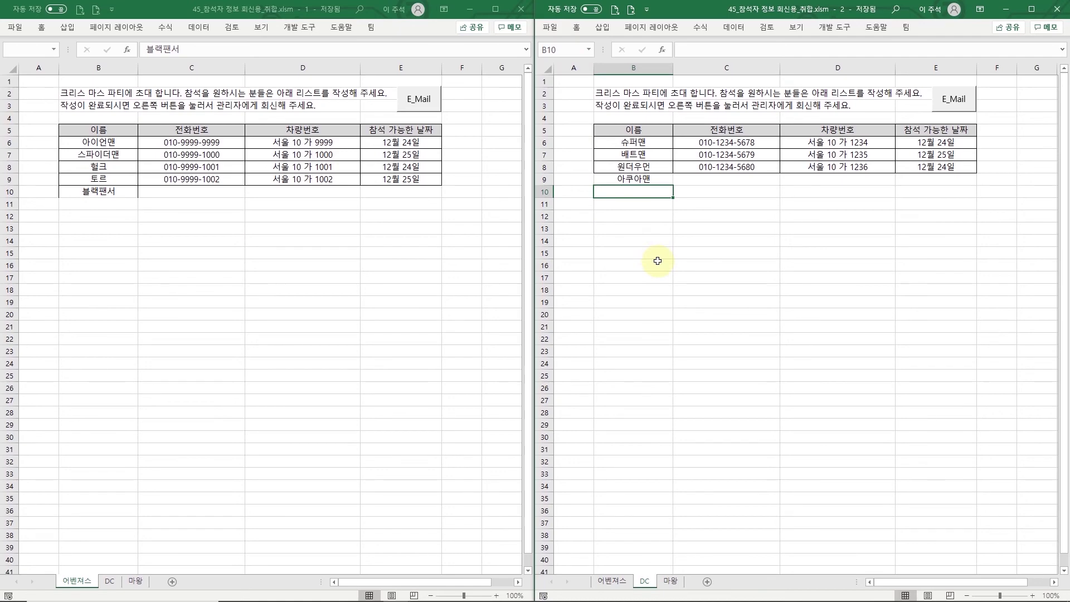
# - Close both windows of the 취합 workbook and reopen 45_참석자 정보 회신용_취합.xlsm from its folder
pyautogui.click(1057, 9)
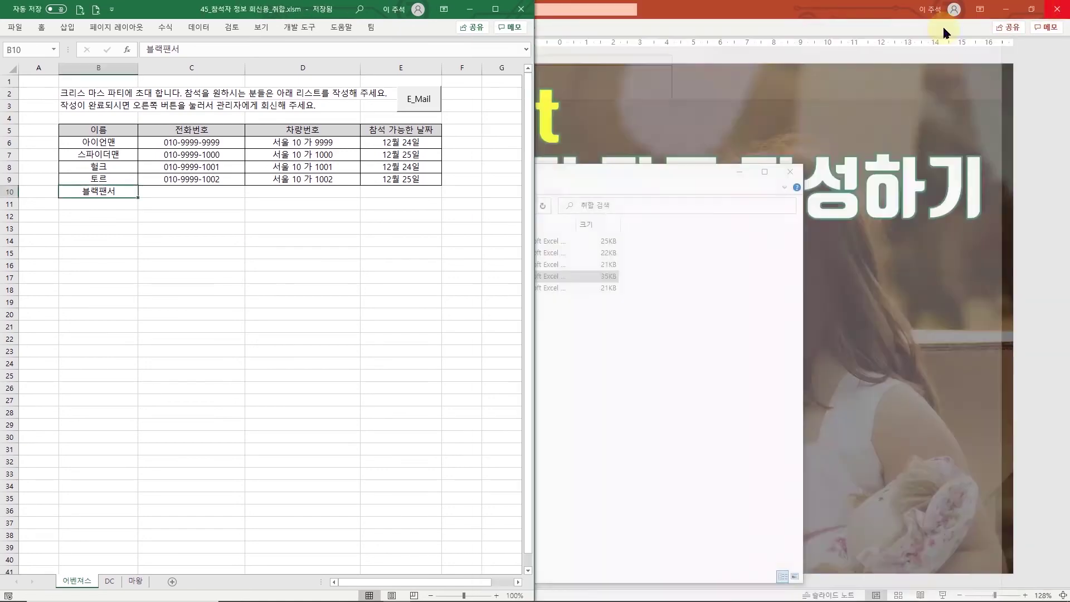
pyautogui.click(521, 8)
pyautogui.click(399, 339)
pyautogui.doubleClick(379, 276)
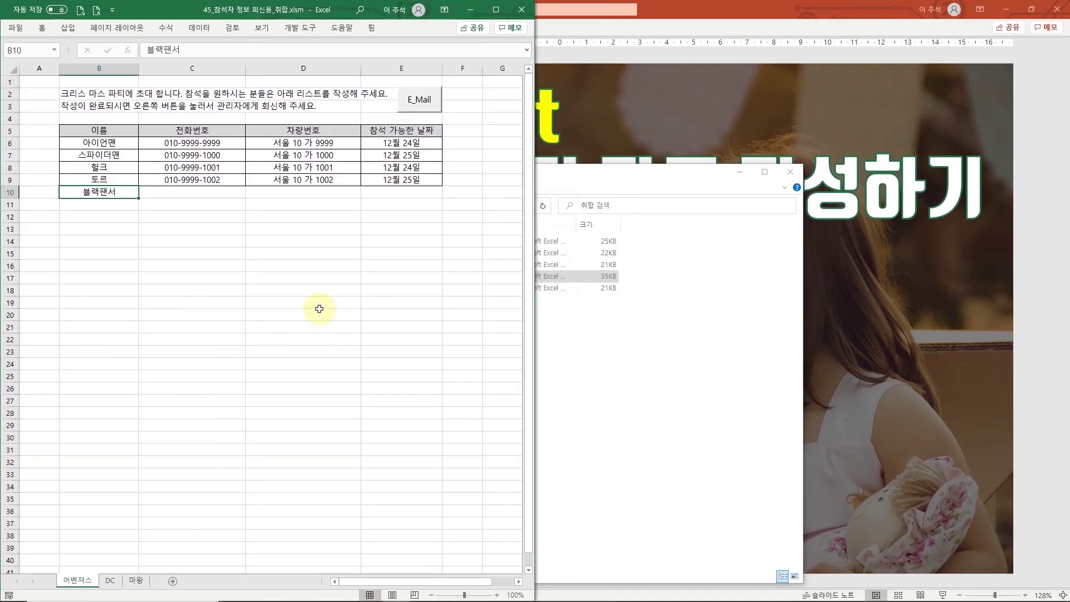
# - Switch between the DC and 어벤져스 sheets to check the names added in both windows
pyautogui.click(112, 582)
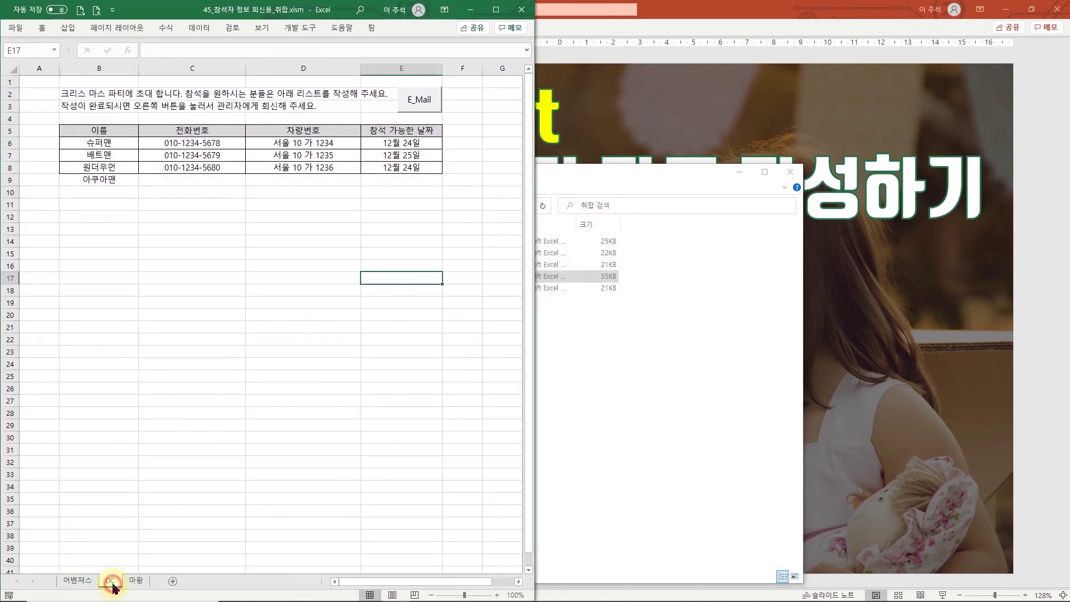
pyautogui.click(78, 581)
pyautogui.click(115, 583)
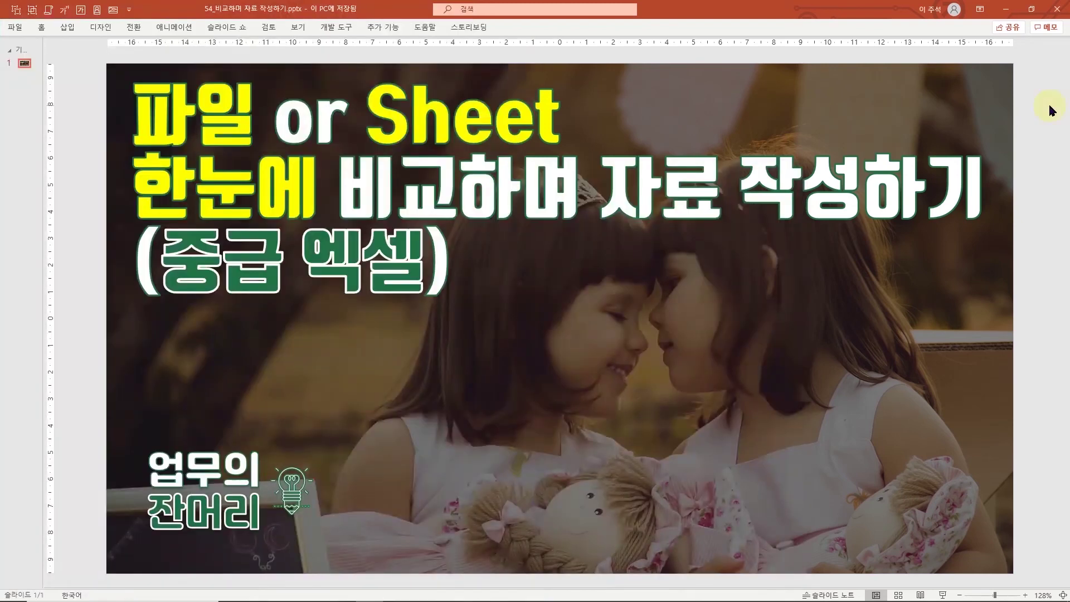